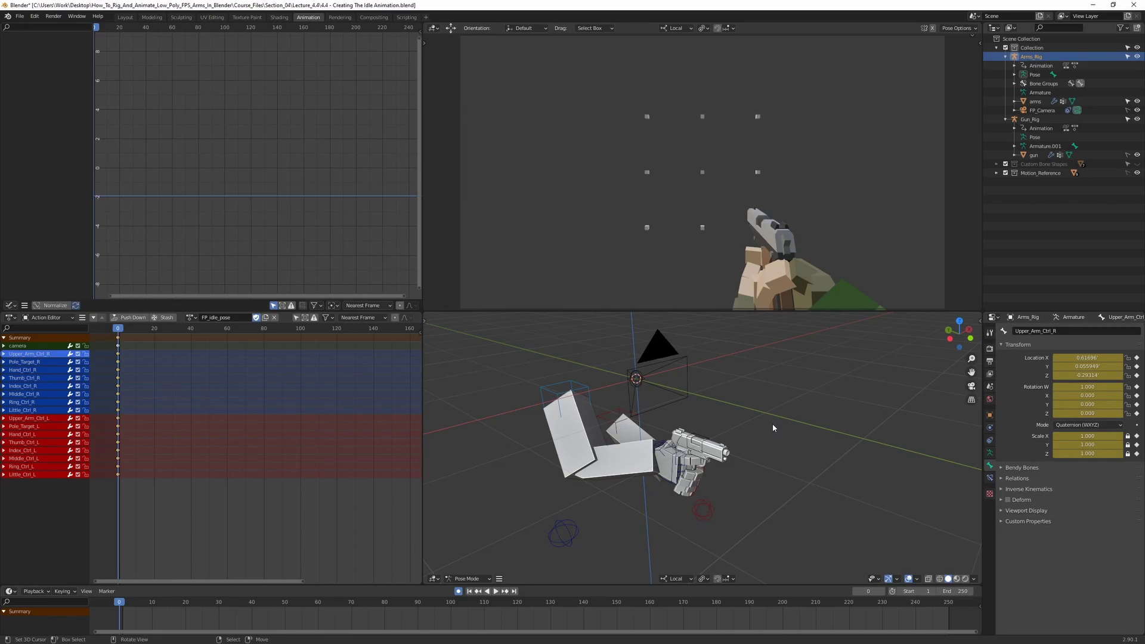
Leave the Hand_Ctrl_R bone, make Gun_Rig active and enter Pose Mode on it.
scroll(696, 432, up, 3)
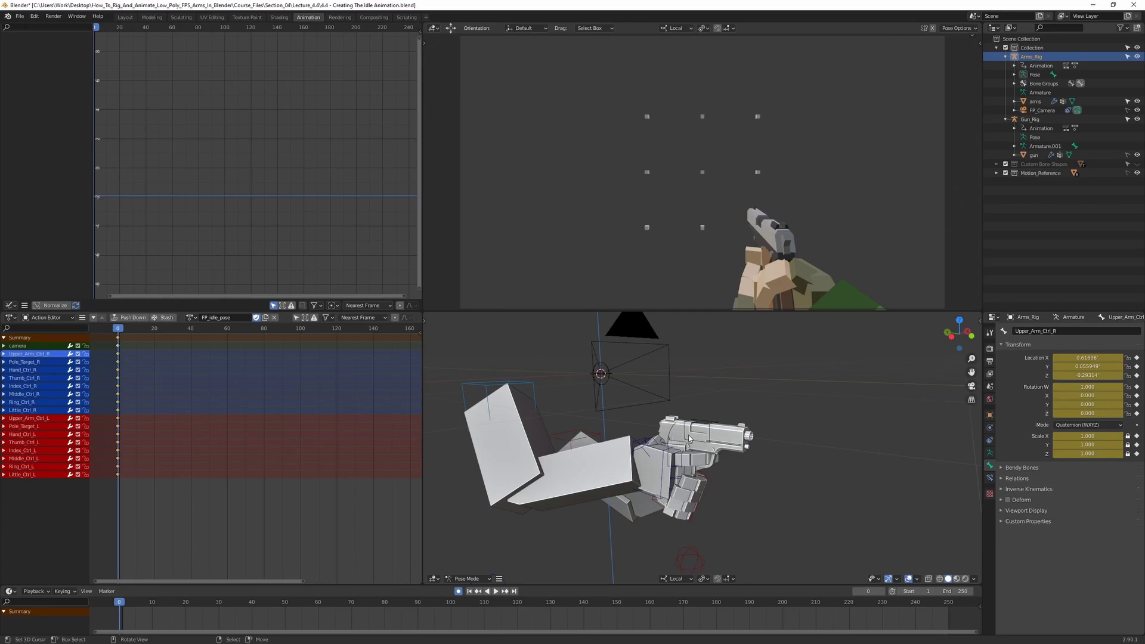
scroll(688, 437, up, 3)
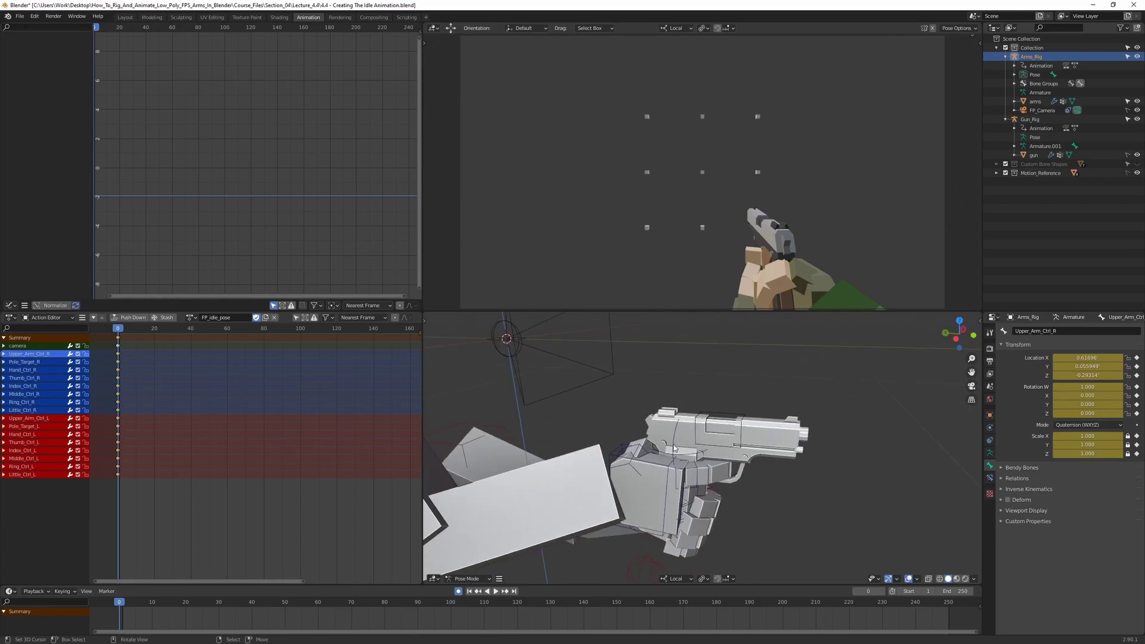
click(675, 452)
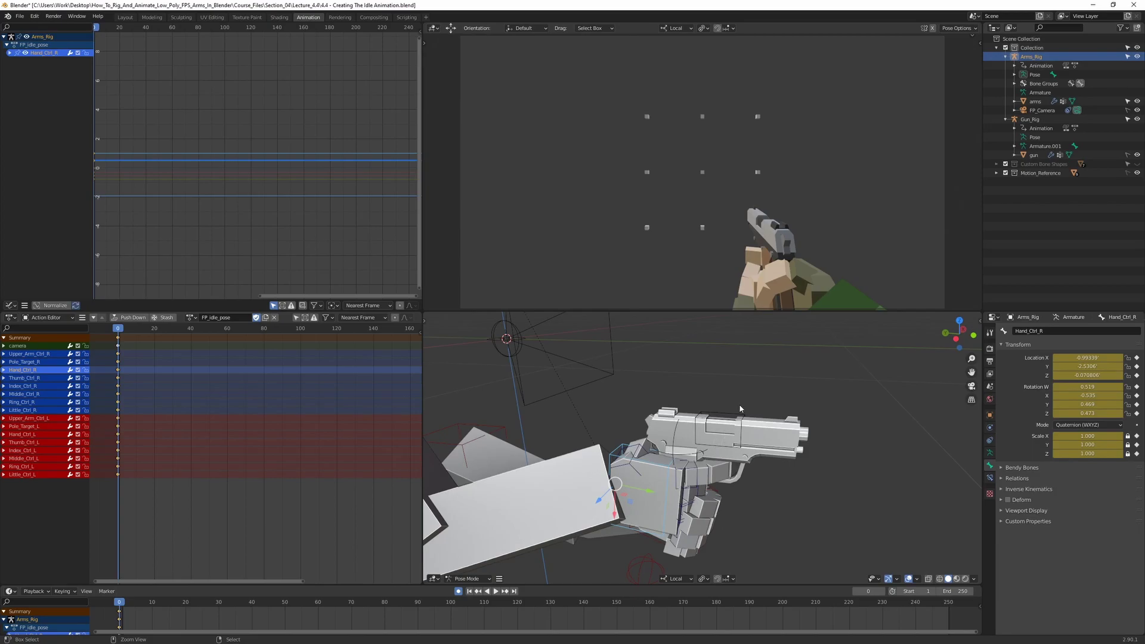
key(ctrl+Tab)
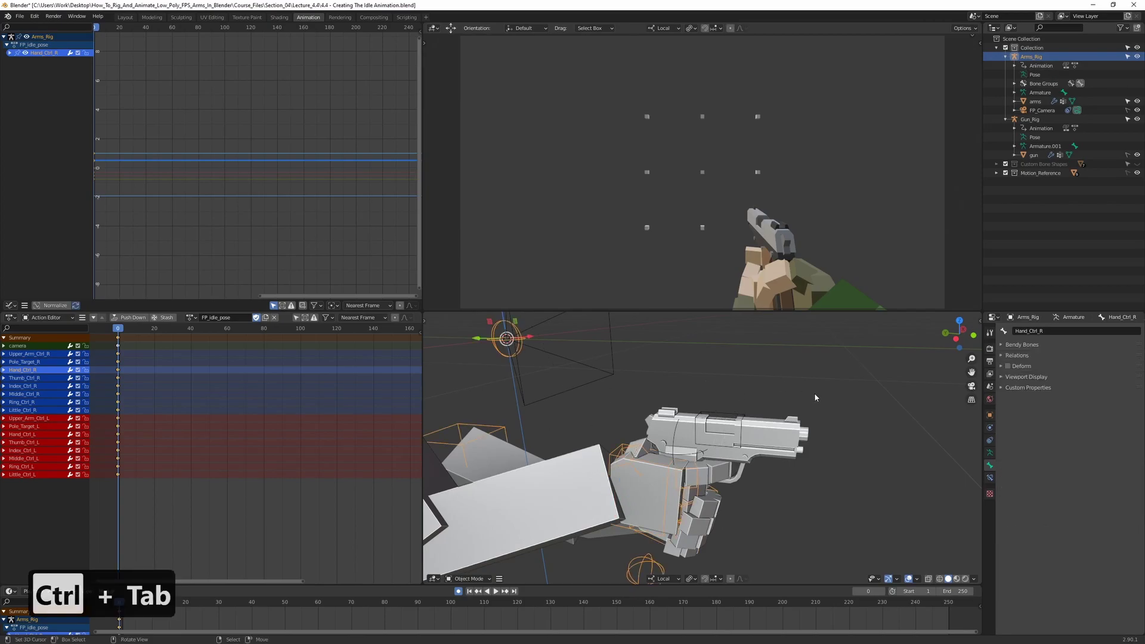
click(722, 420)
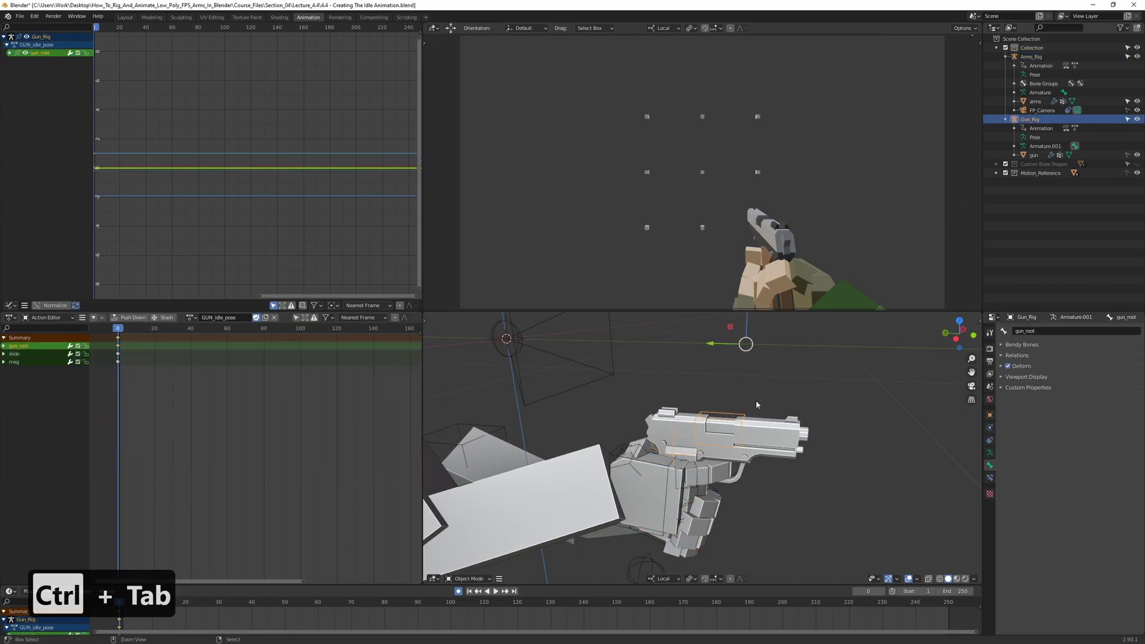
key(ctrl+Tab)
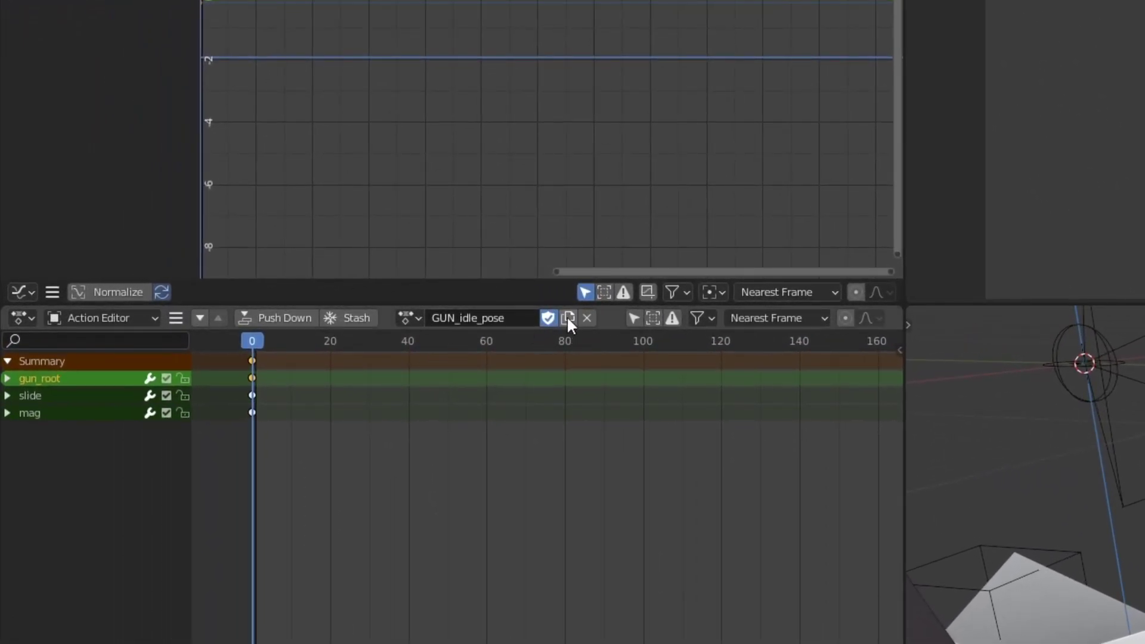
Duplicate the GUN_idle_pose action and rename the copy to GUN_idle.
click(565, 317)
click(521, 314)
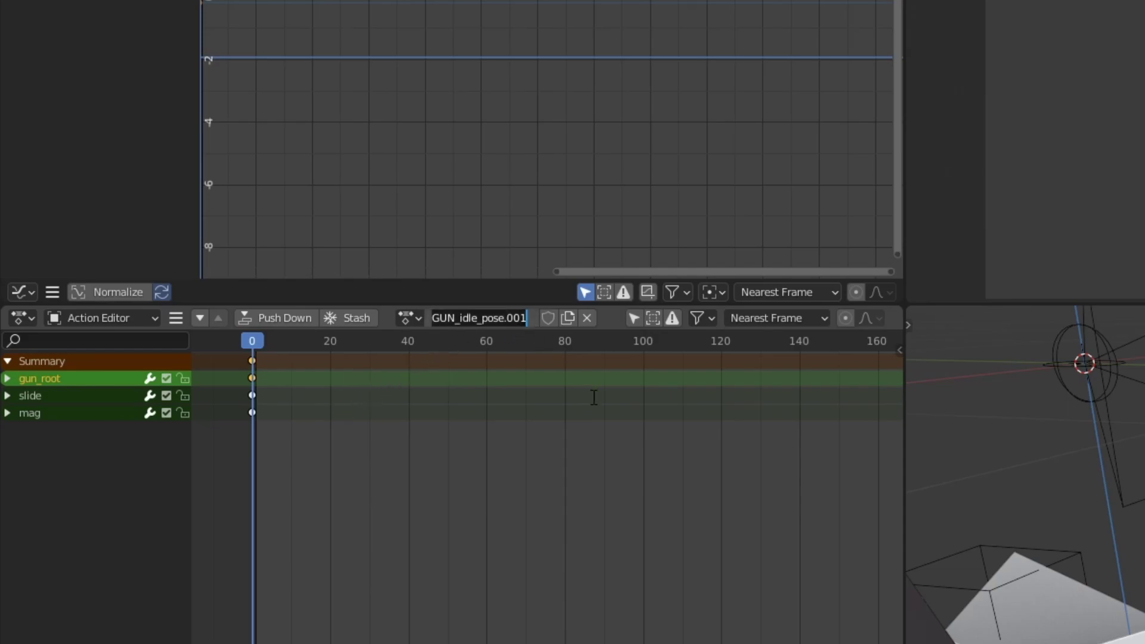
text(GUN_idle)
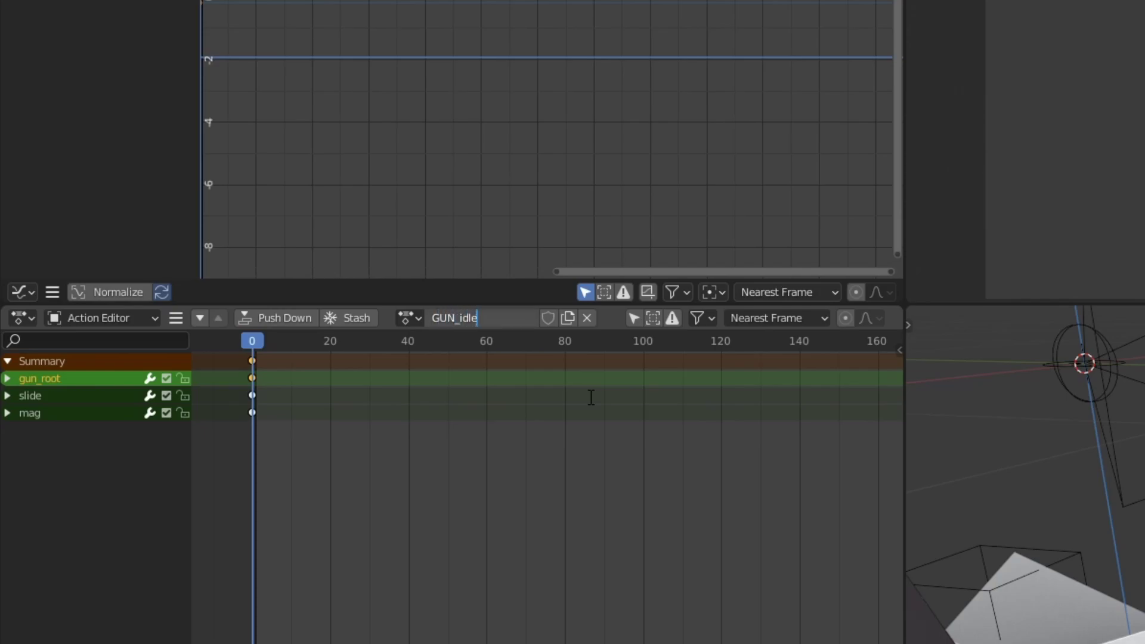
key(Return)
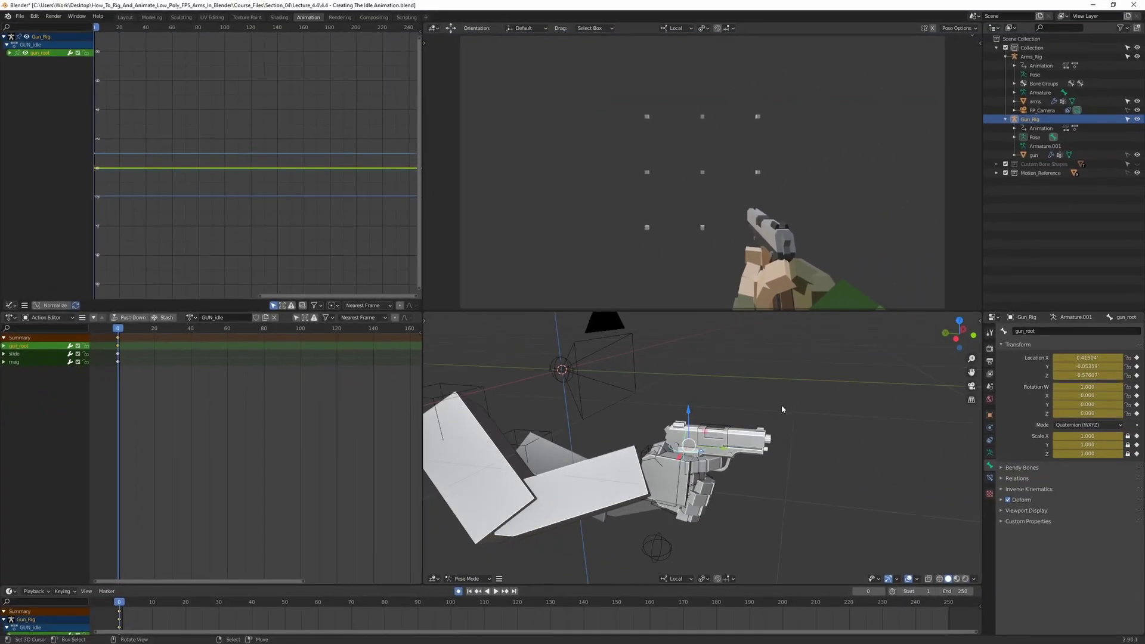
Lower the gun_root bone twice along its local Z axis.
middle_drag(703, 422, 709, 409)
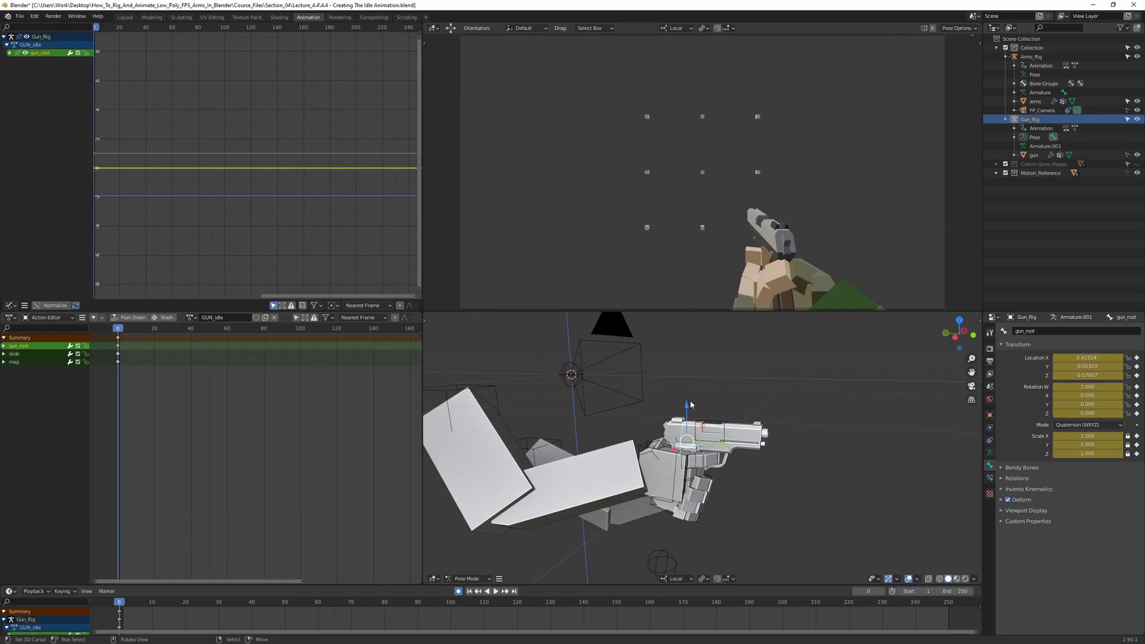
key(g)
key(z)
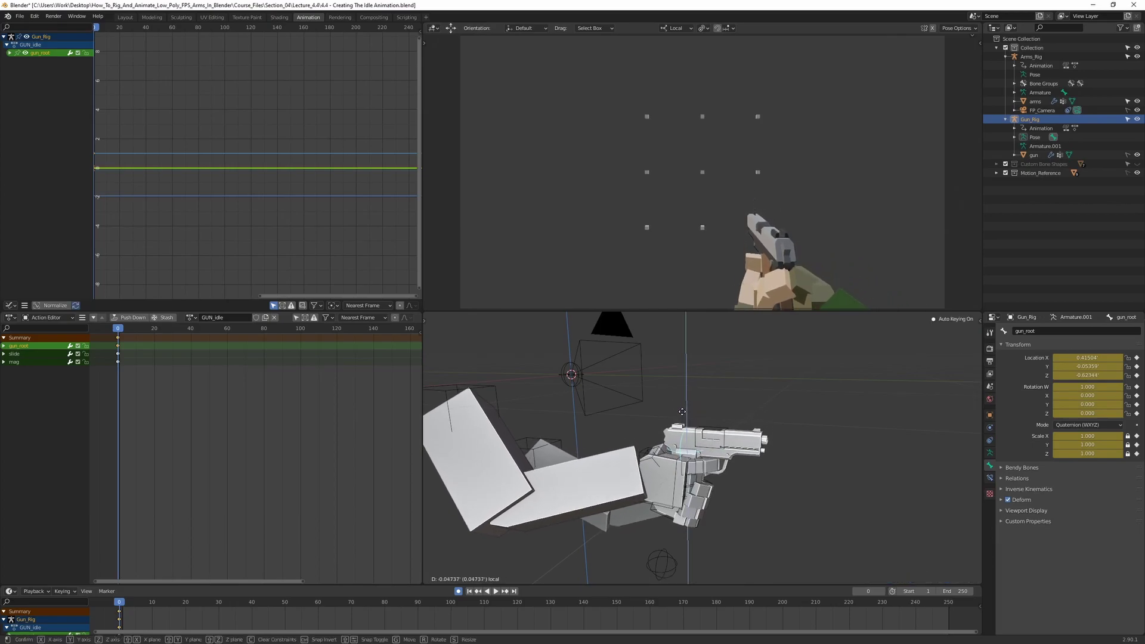
click(683, 415)
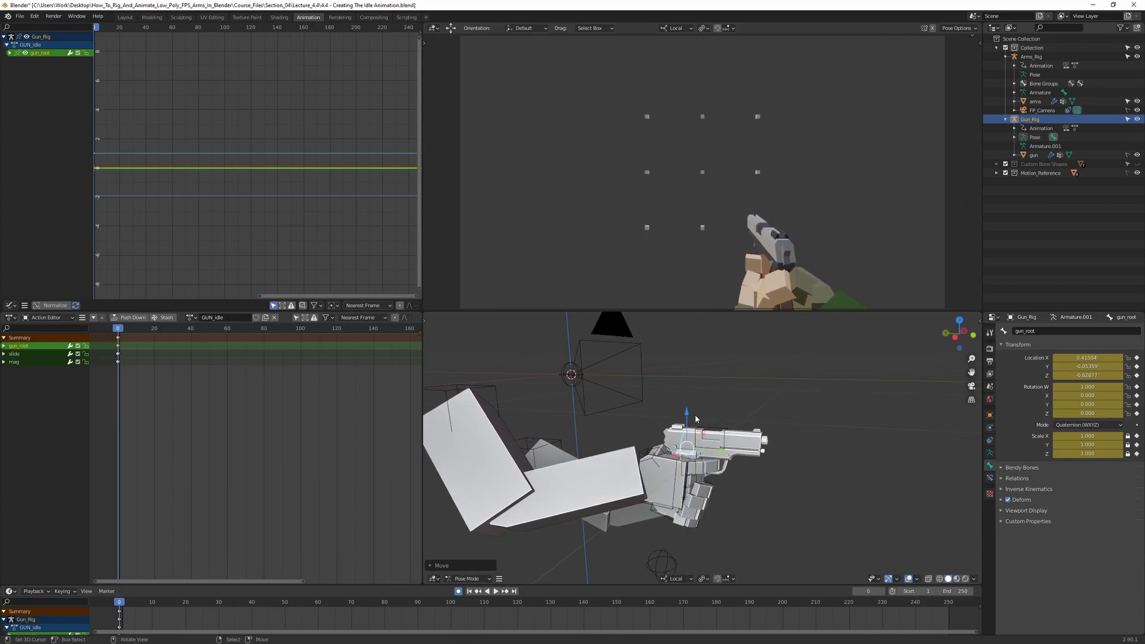
key(g)
key(z)
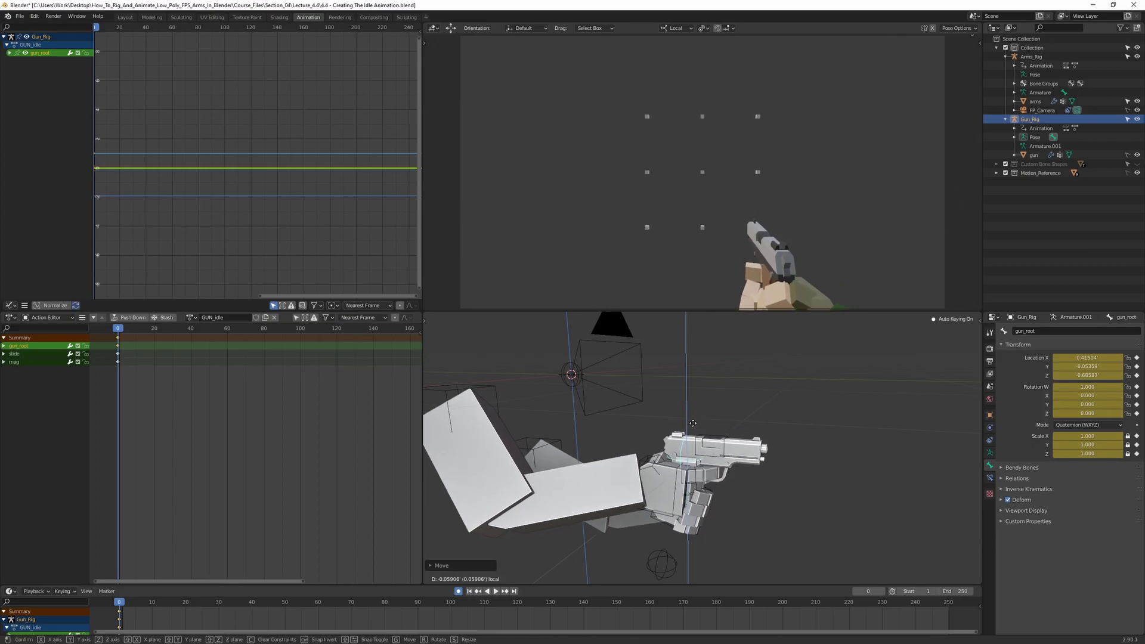
click(695, 415)
Try a small local-X tilt on gun_root, then undo it and the last Z move.
key(r)
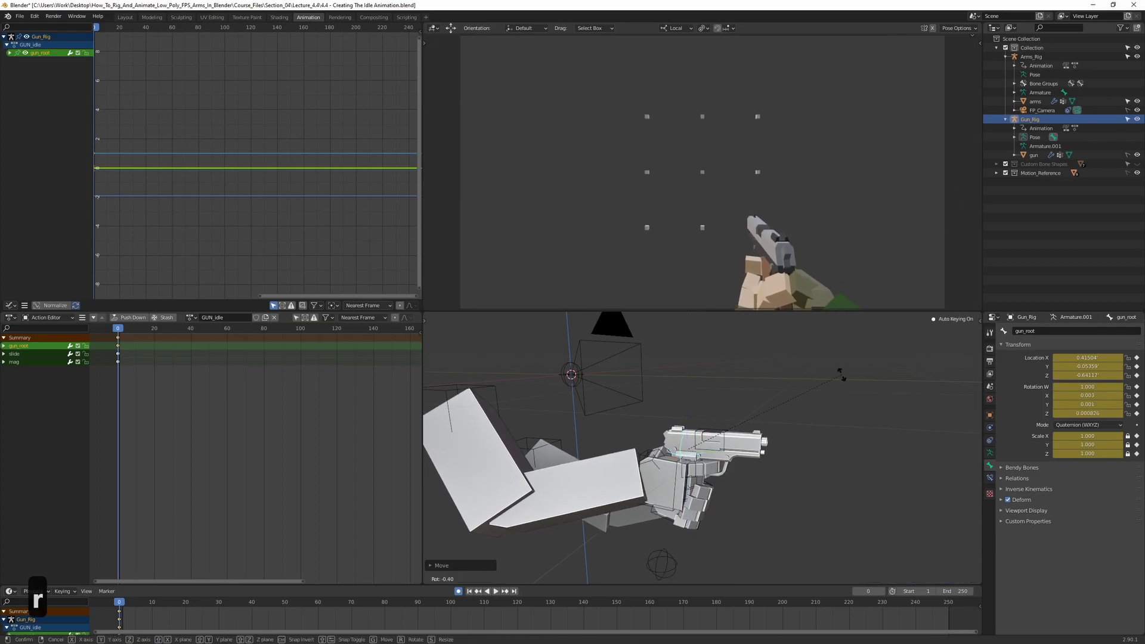
key(x)
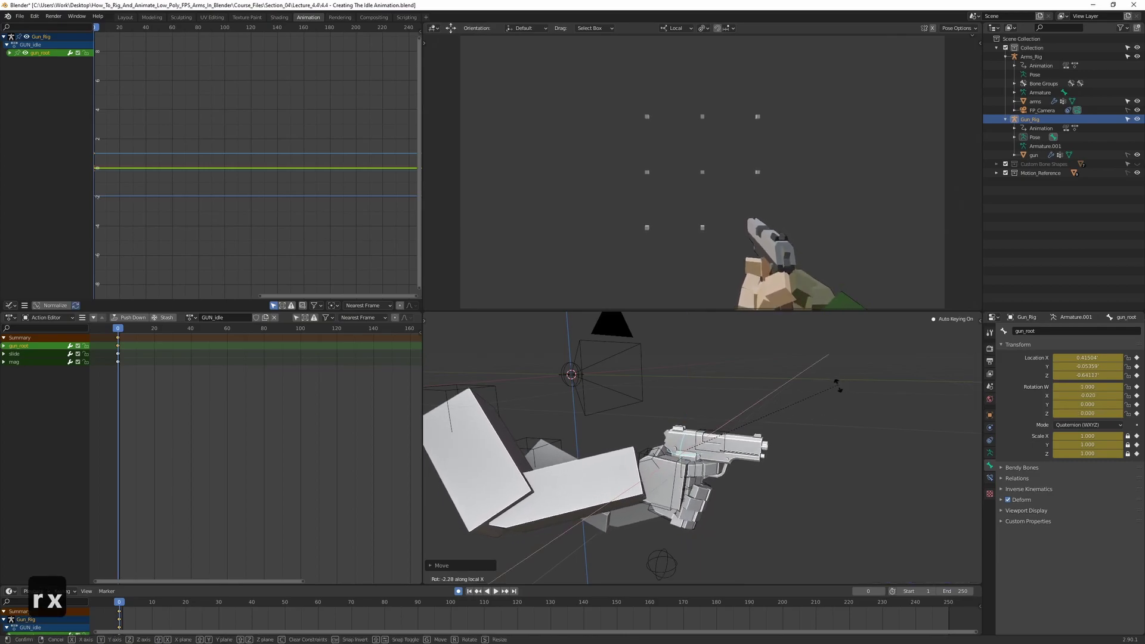
click(832, 385)
key(ctrl+z)
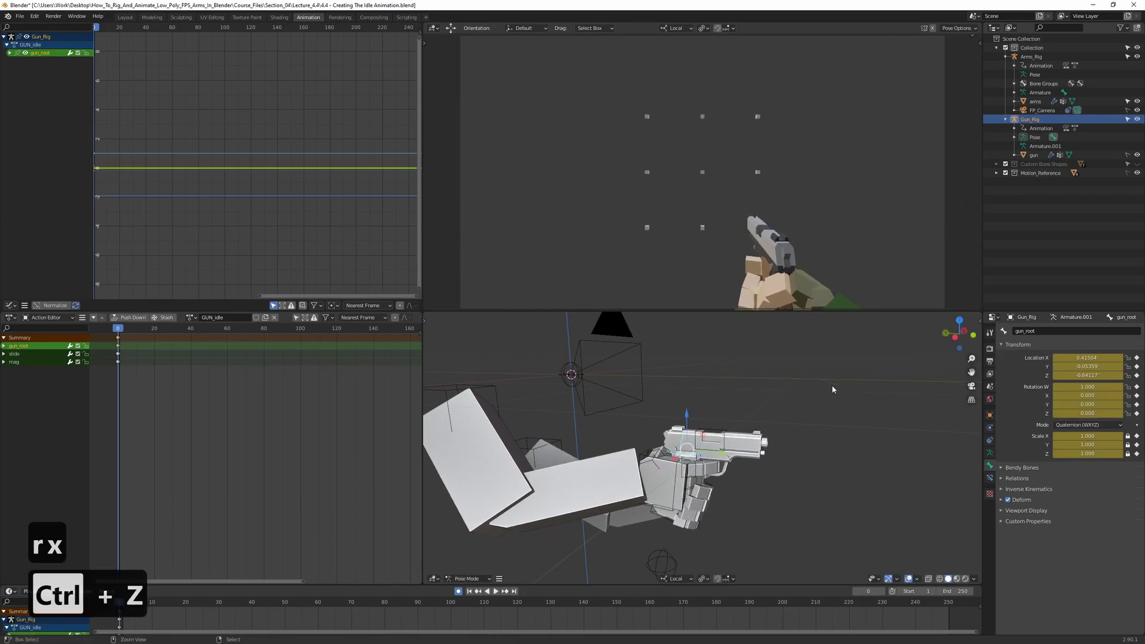
key(ctrl+z)
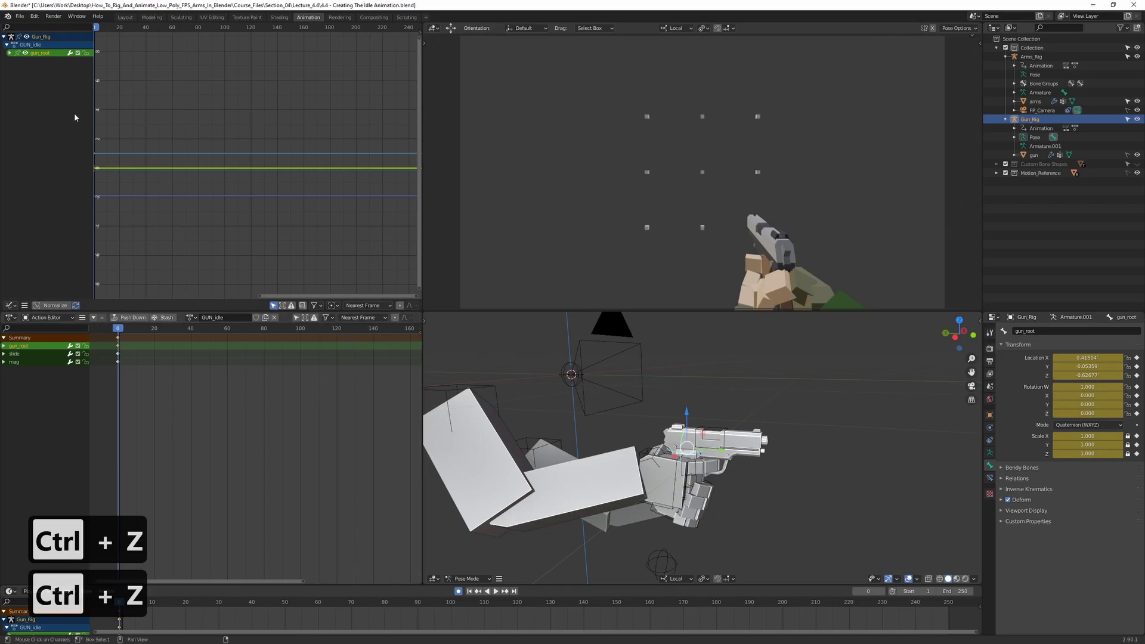
Expand gun_root's curves in the Graph Editor and select only its Z Location channel.
click(9, 53)
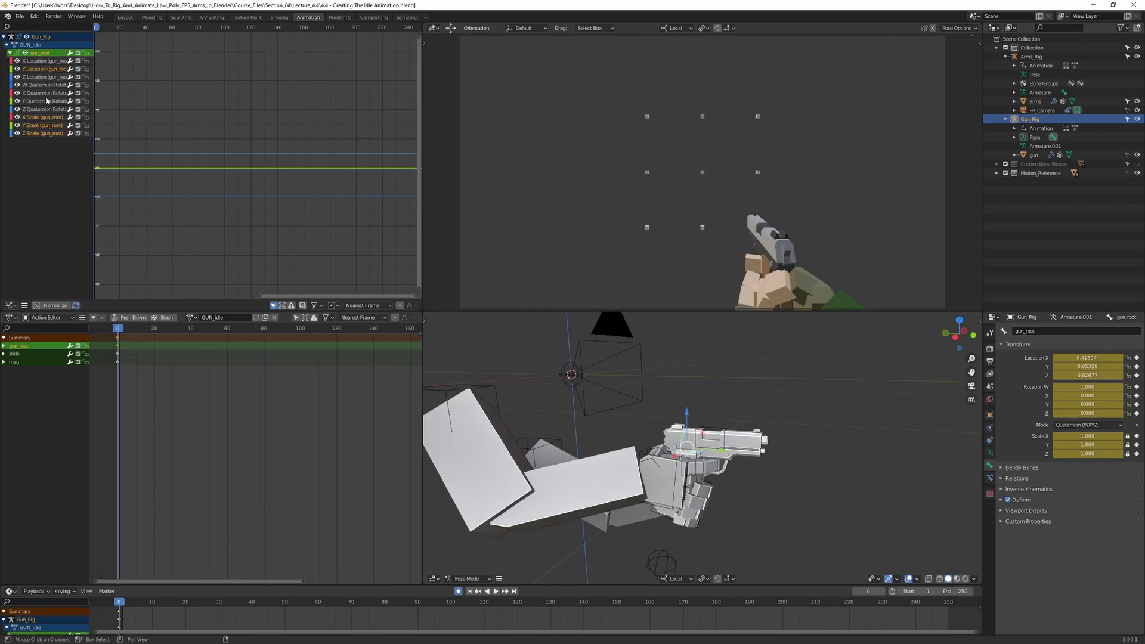
scroll(146, 115, down, 3)
middle_drag(187, 99, 211, 129)
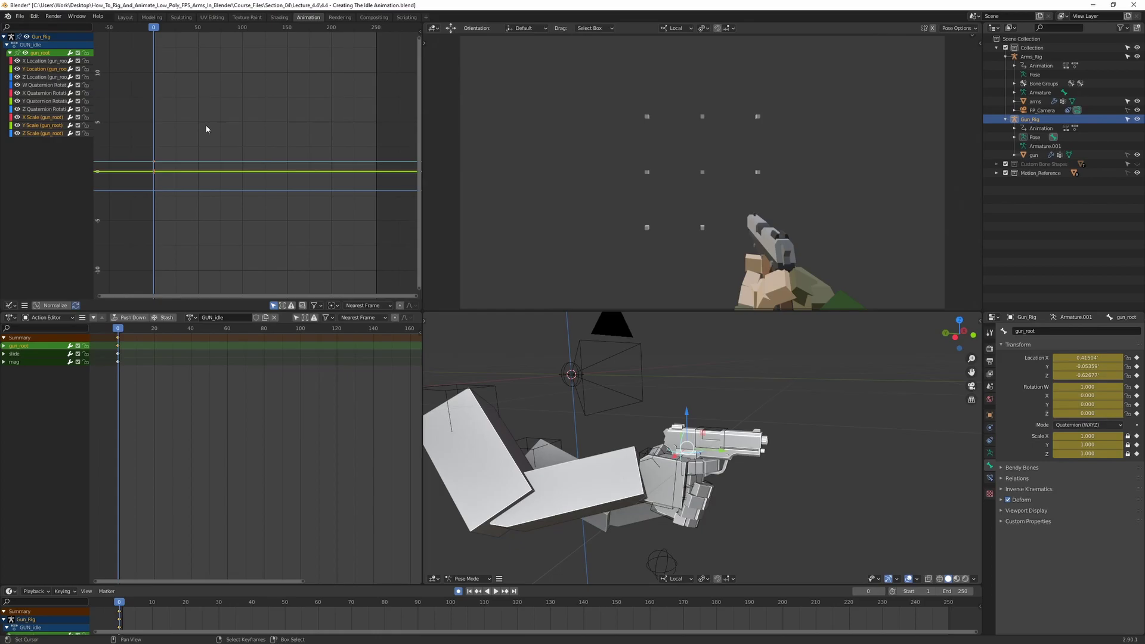
click(209, 127)
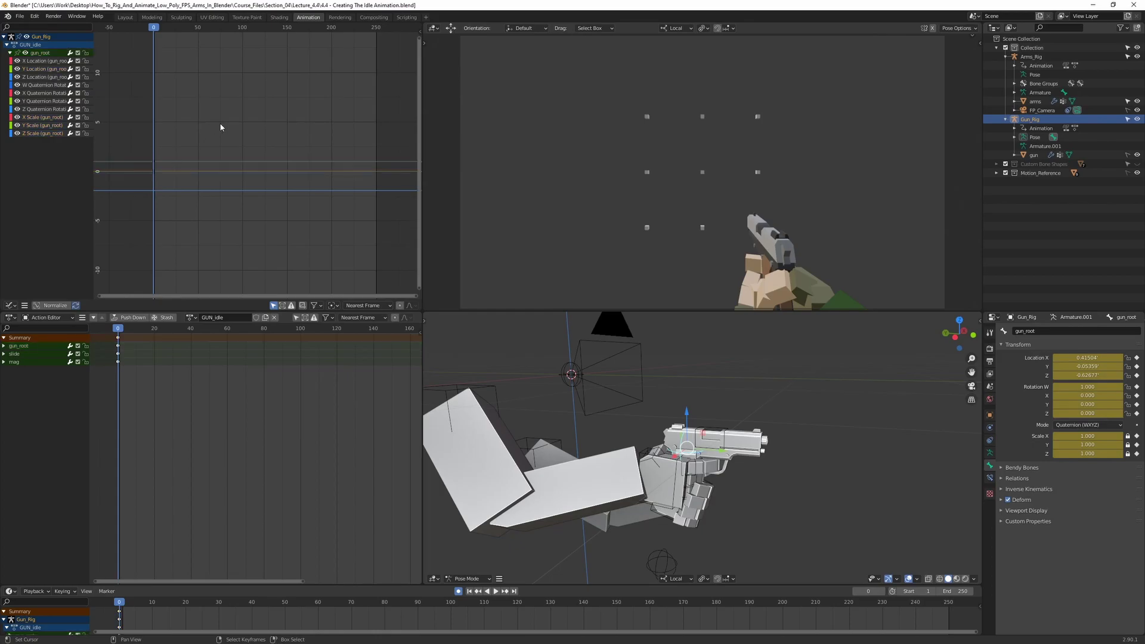
click(37, 78)
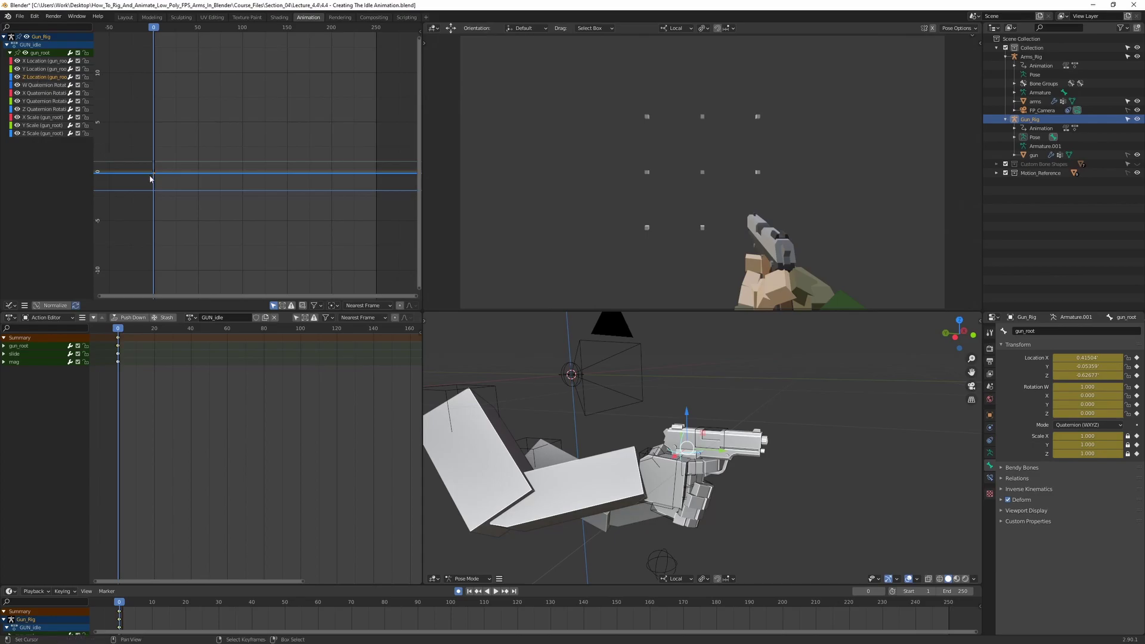
scroll(203, 189, up, 3)
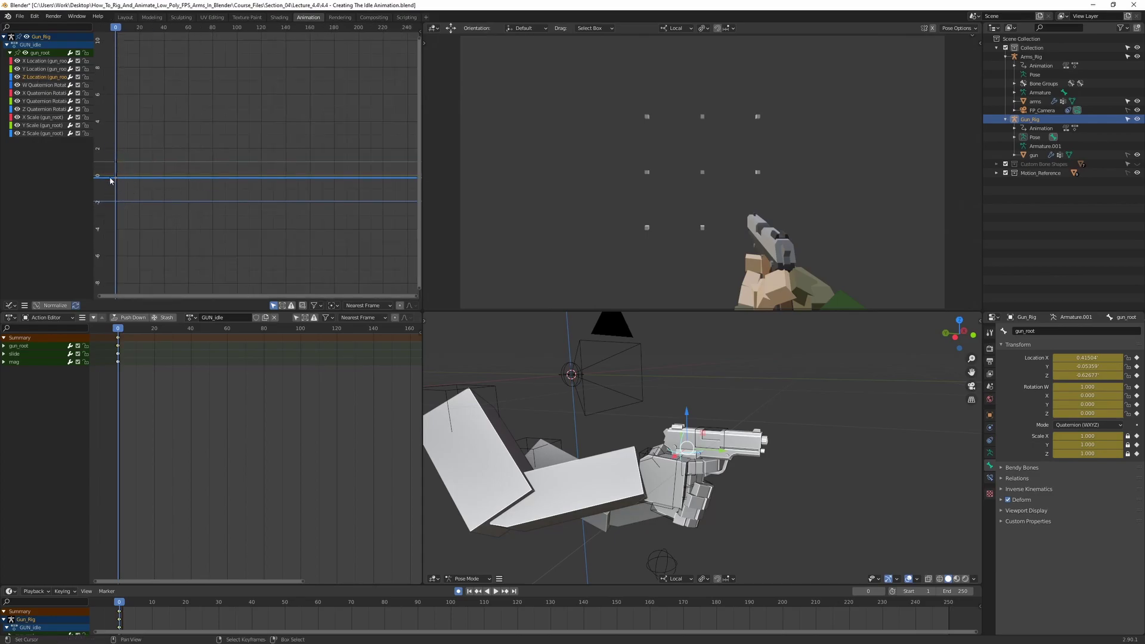
scroll(176, 181, down, 2)
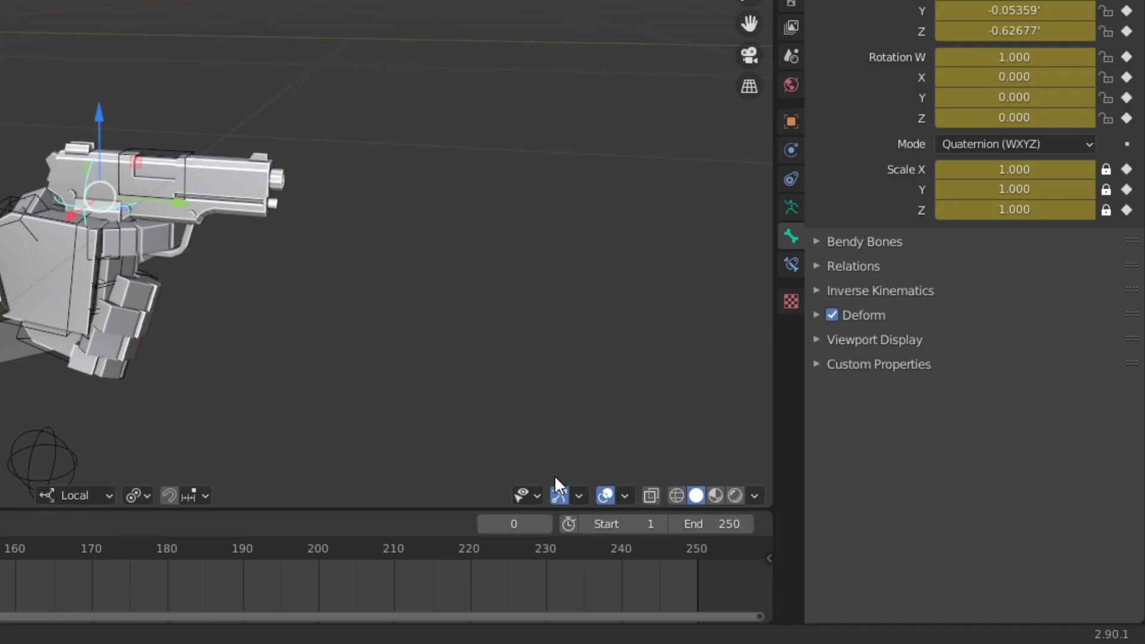
Change the timeline End frame from 250 to 60.
click(715, 524)
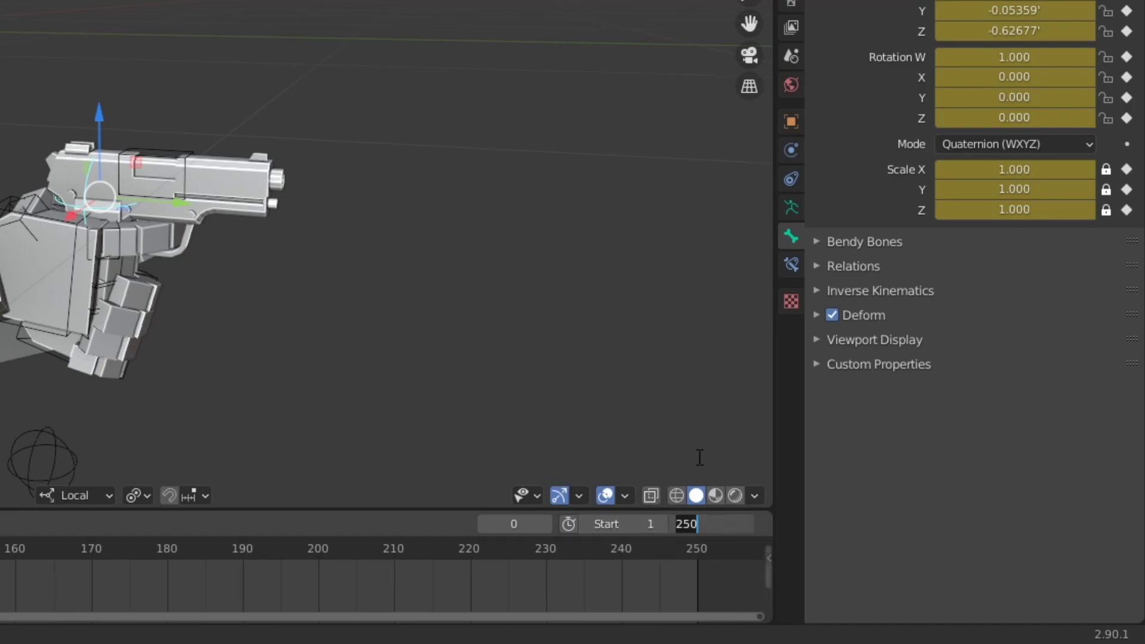
text(60)
key(Return)
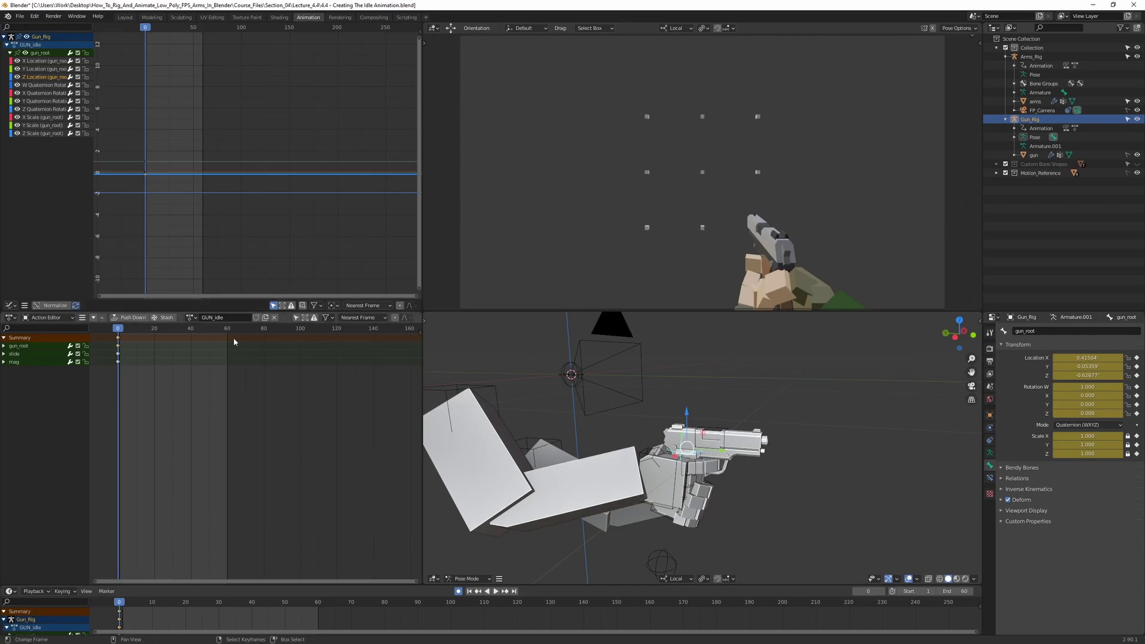
Place a copy of gun_root's frame-0 keys at frame 60 in the Action Editor.
scroll(245, 358, up, 3)
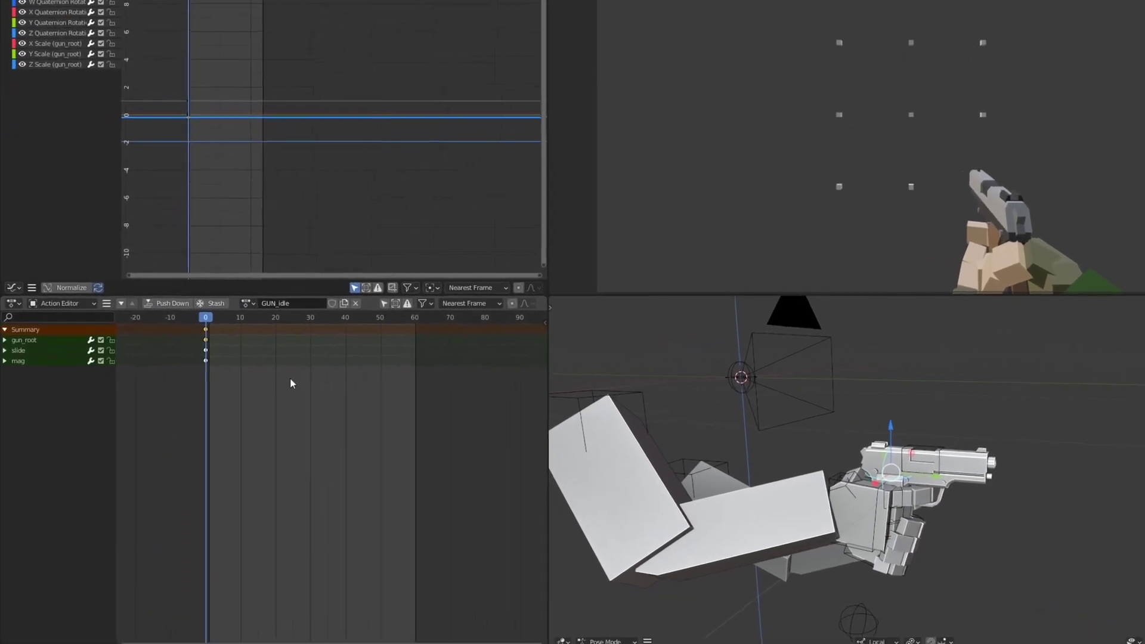
scroll(290, 379, up, 2)
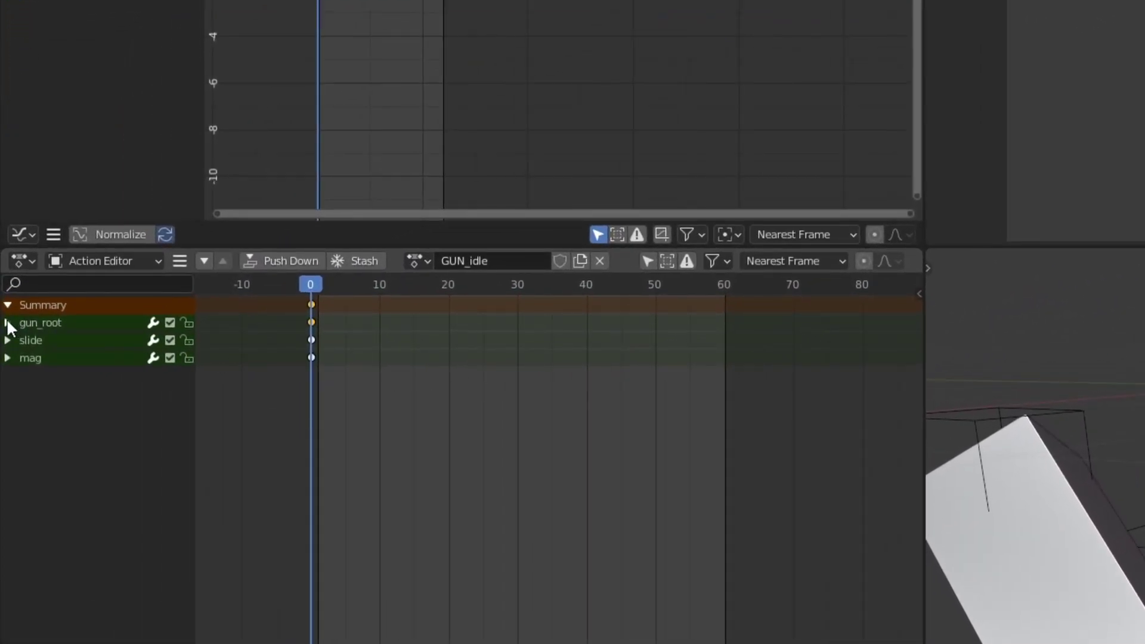
click(7, 322)
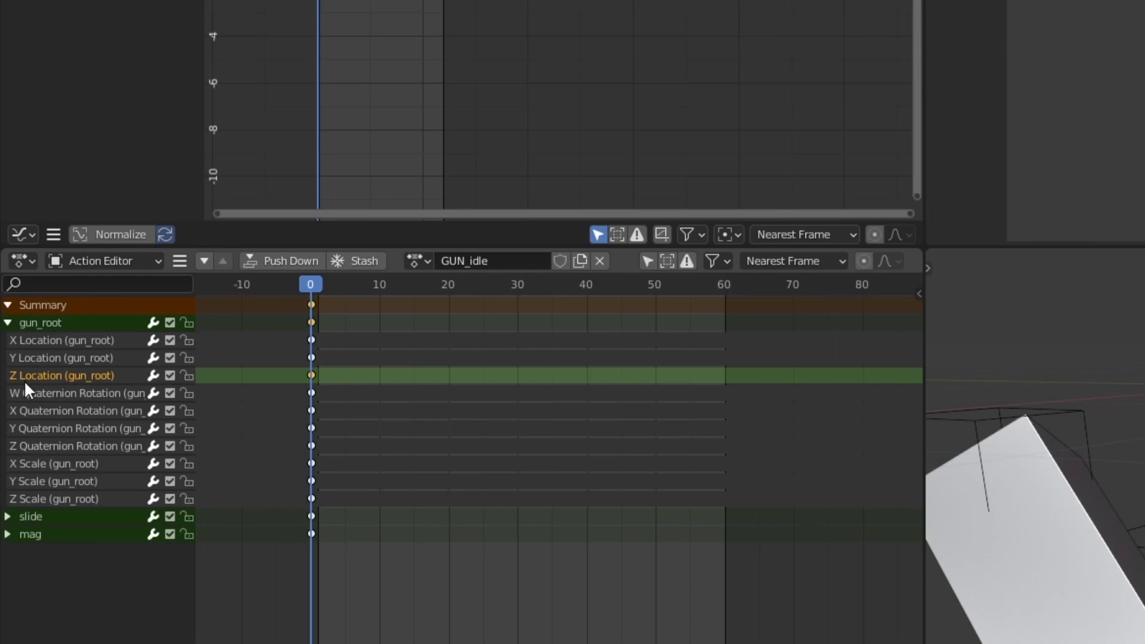
click(322, 388)
click(312, 375)
key(g)
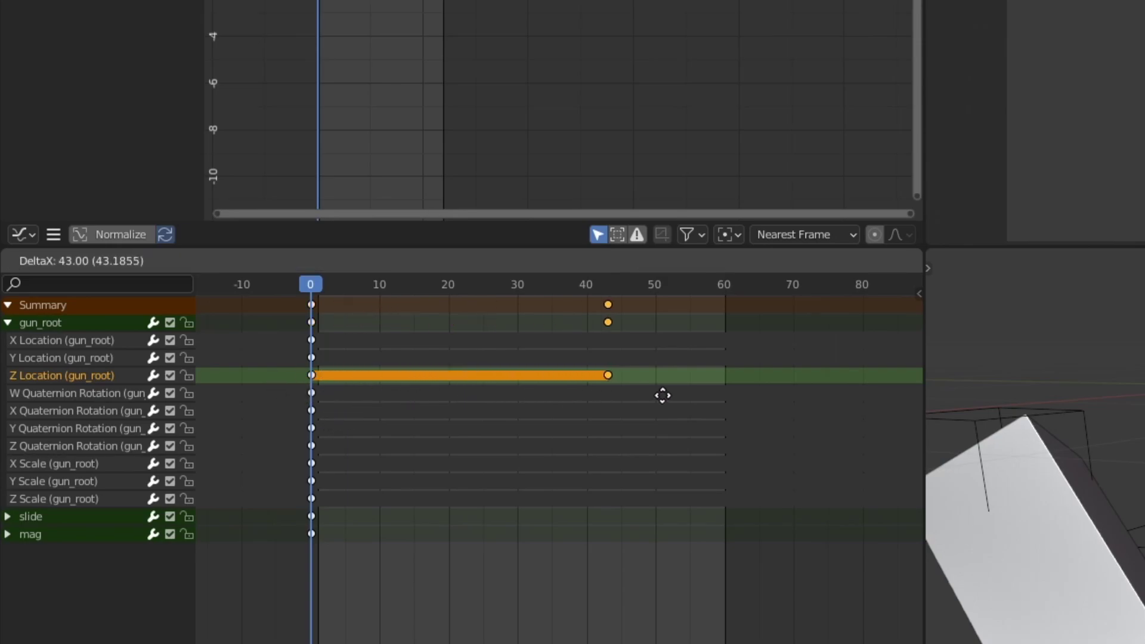
click(779, 391)
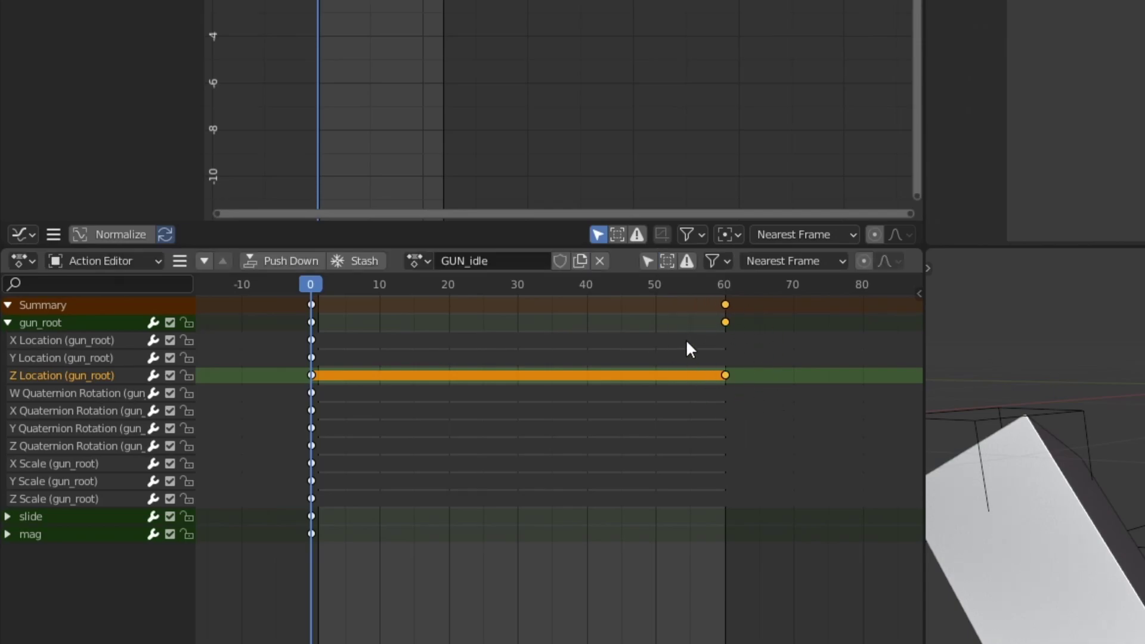
Scrub the animation, then duplicate the frame-60 Z Location key to frame 30.
scroll(596, 358, up, 1)
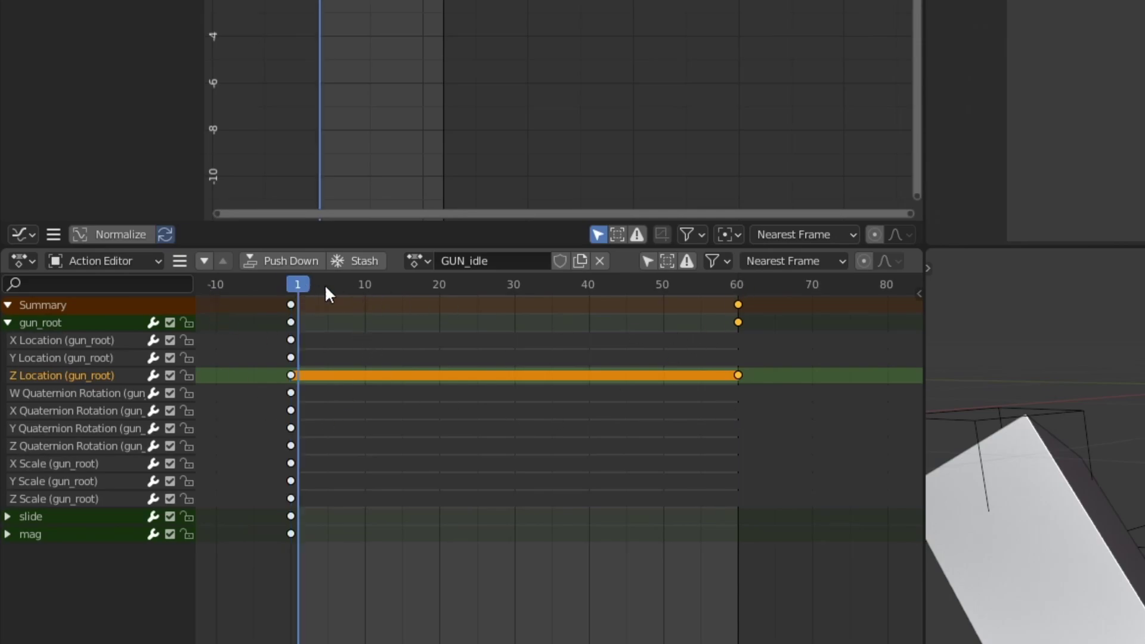
drag(327, 292, 239, 273)
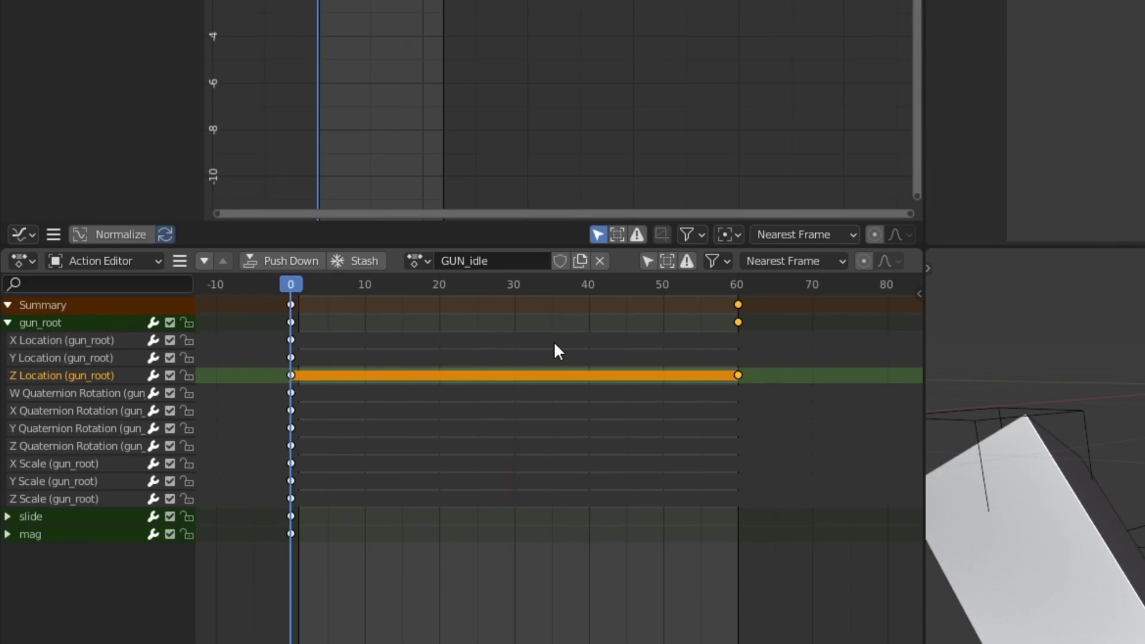
key(shift+d)
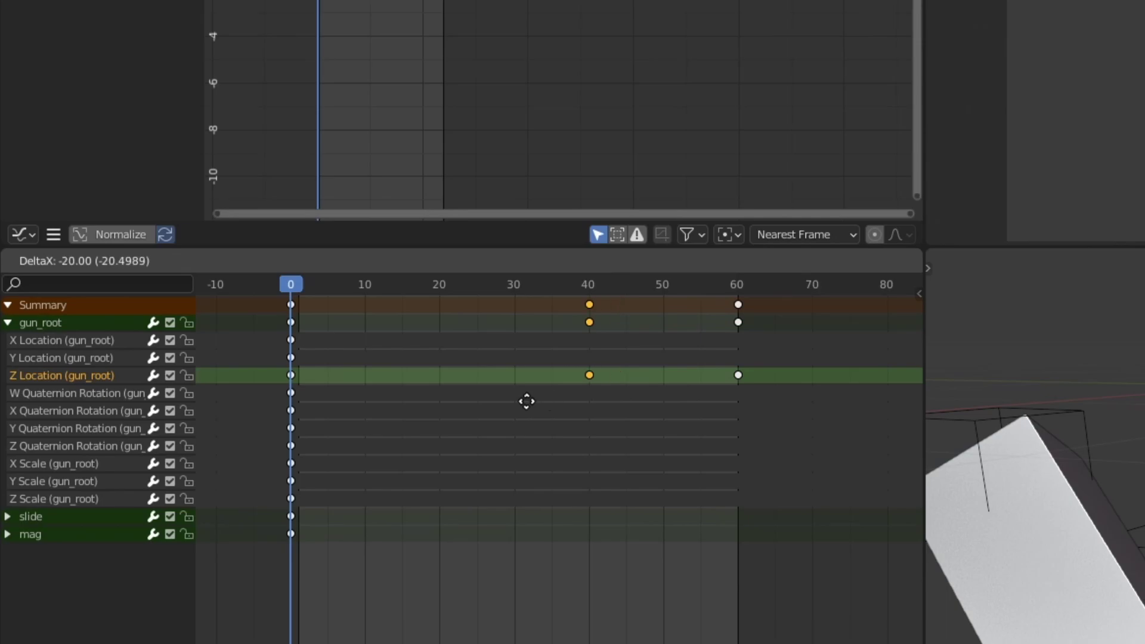
click(463, 401)
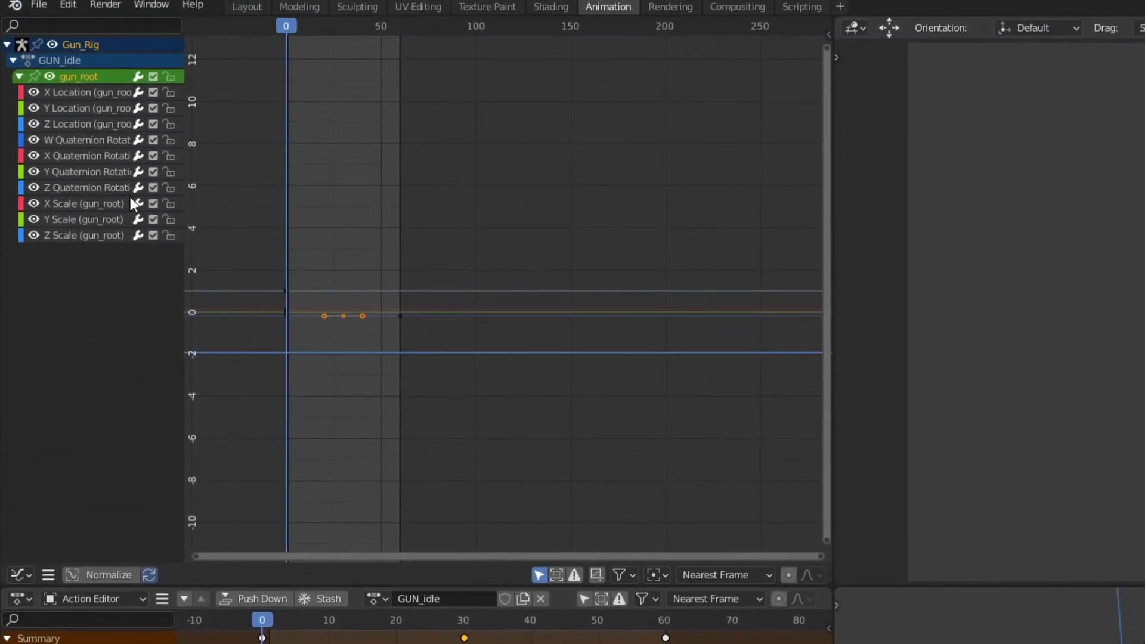
Frame the Z Location curve and try moving the frame-30 key vertically, then undo it.
click(73, 124)
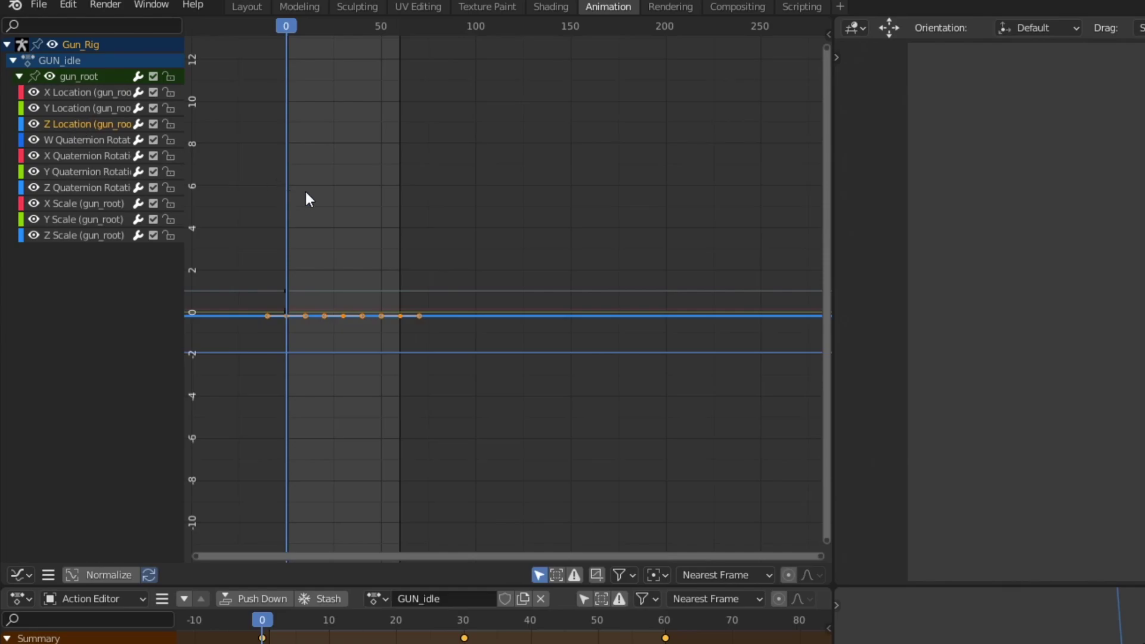
key(KP_Decimal)
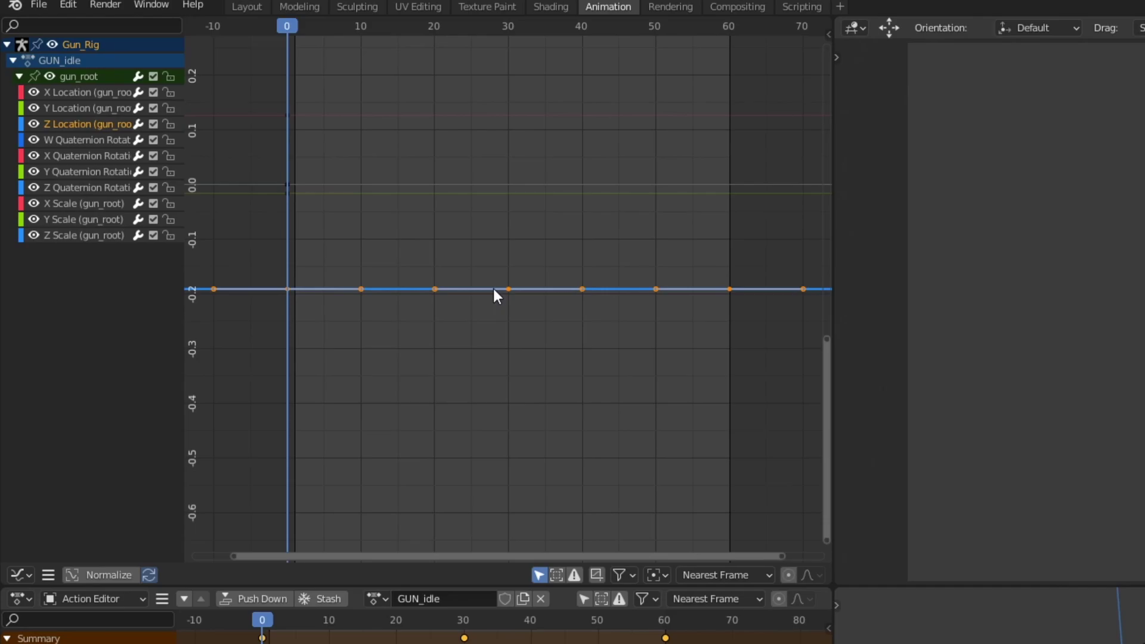
shift+right_click(508, 267)
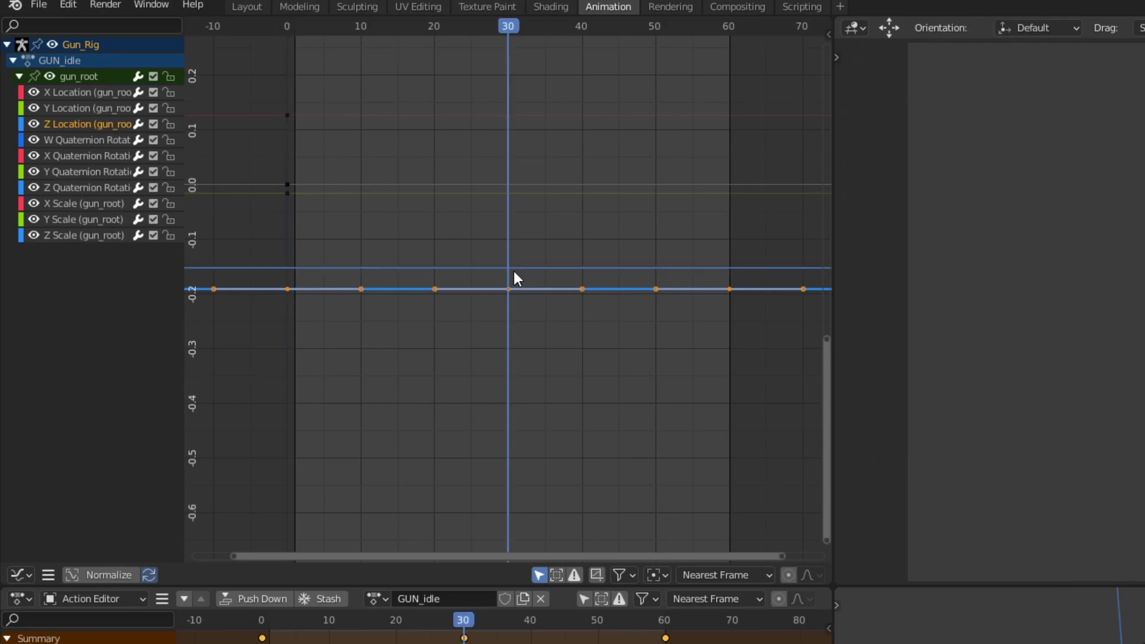
scroll(512, 268, up, 1)
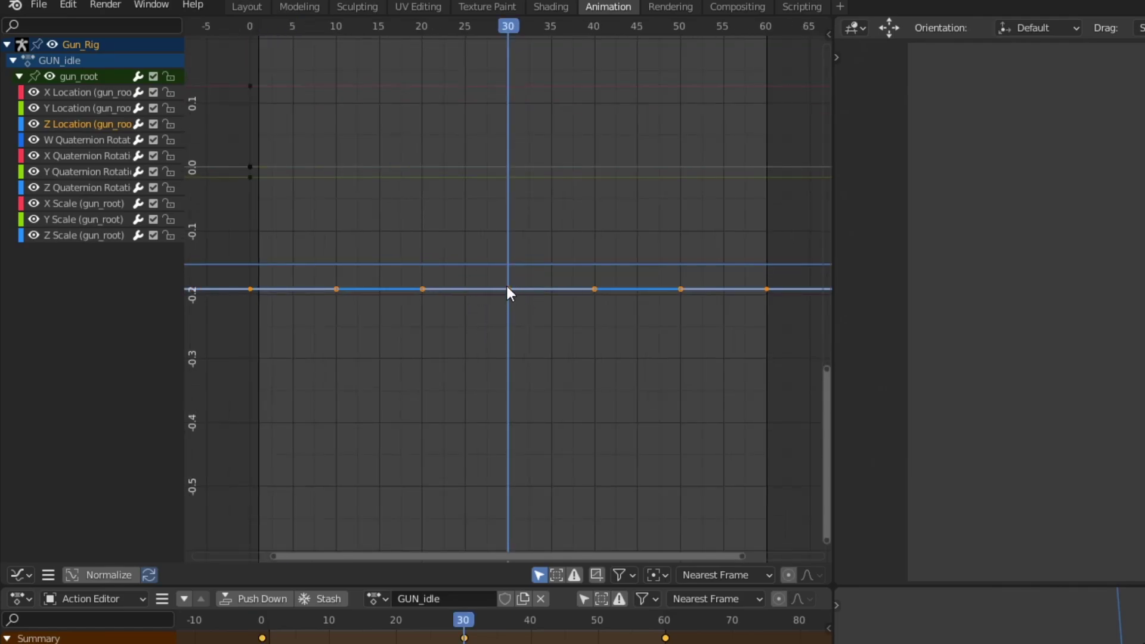
click(508, 290)
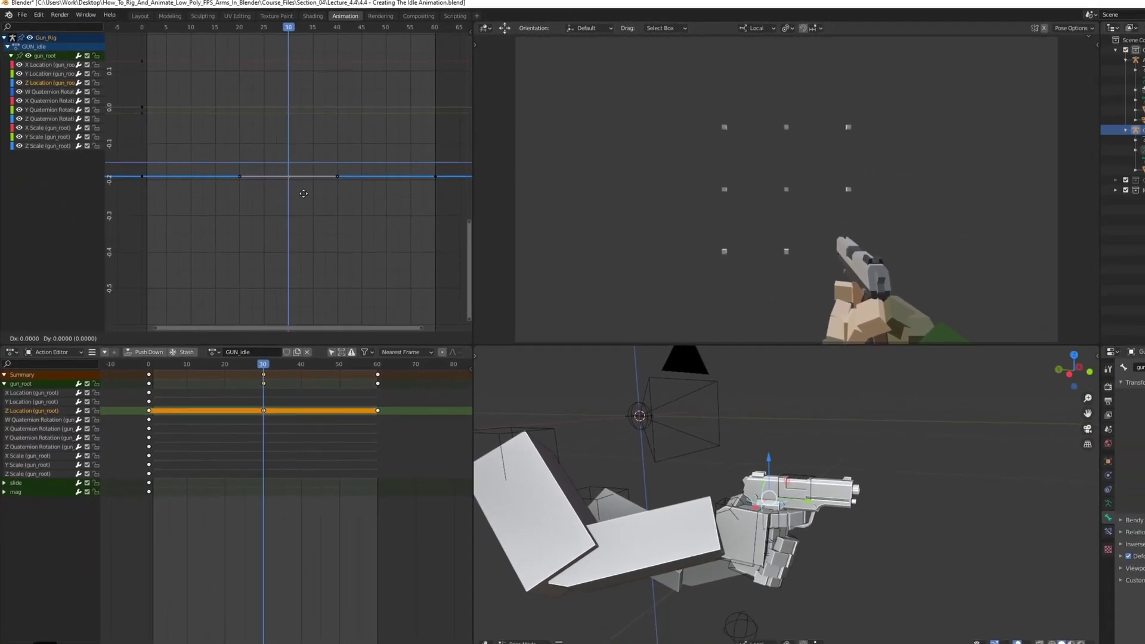
key(g)
key(y)
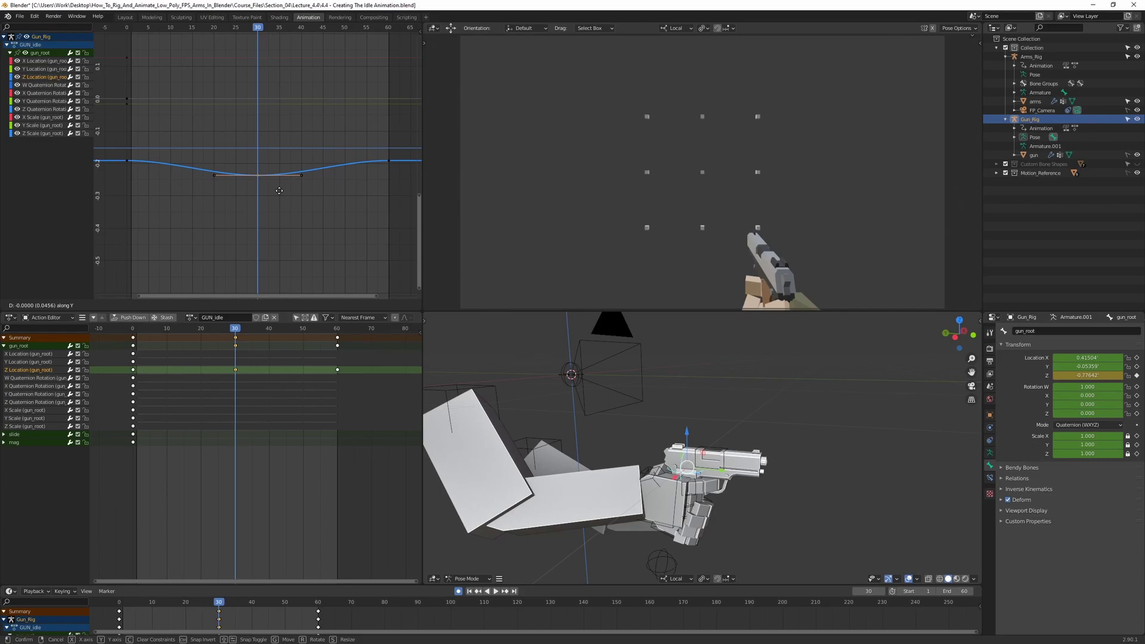
click(279, 191)
key(ctrl+z)
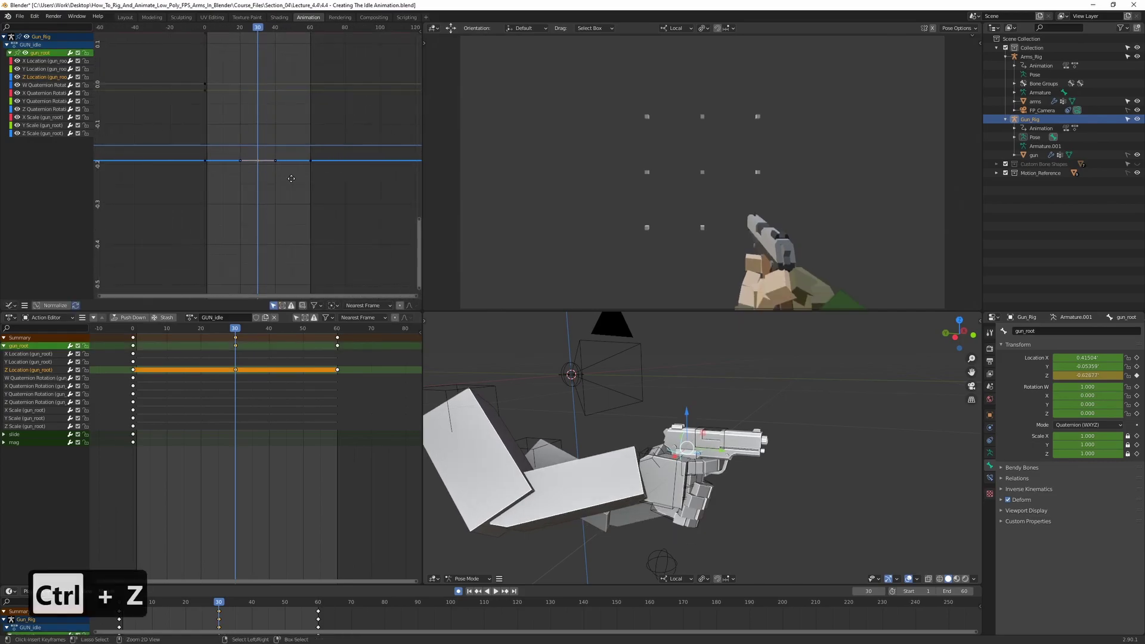
Lower the frame-30 Z Location key along the value axis to form the mid-loop dip.
scroll(285, 182, up, 3)
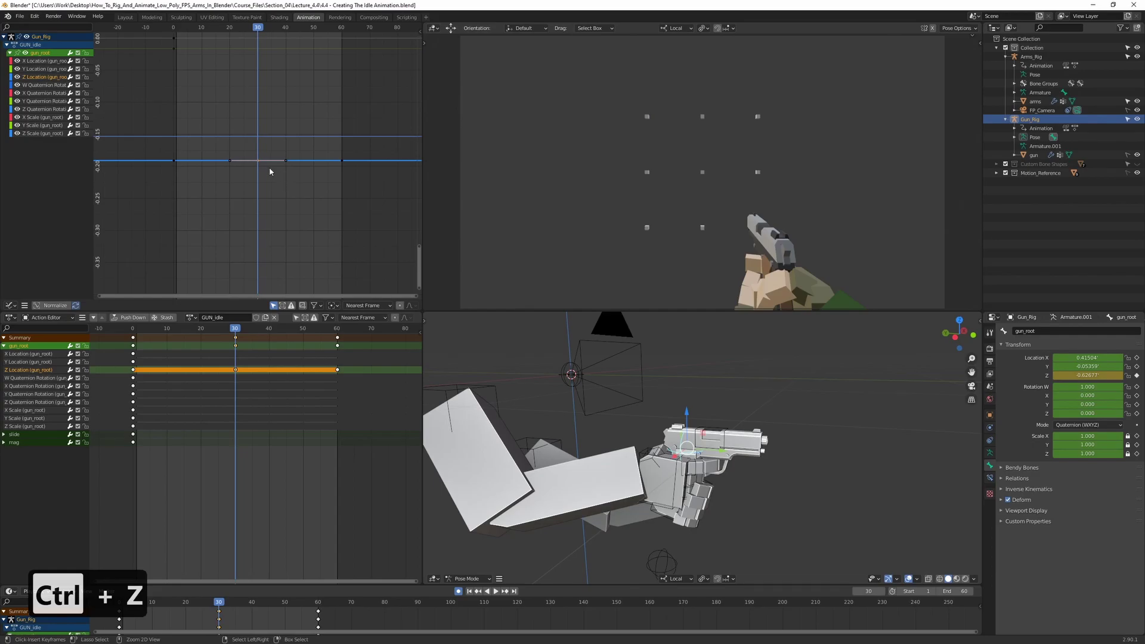
ctrl+middle_drag(279, 177, 316, 185)
middle_drag(249, 143, 293, 185)
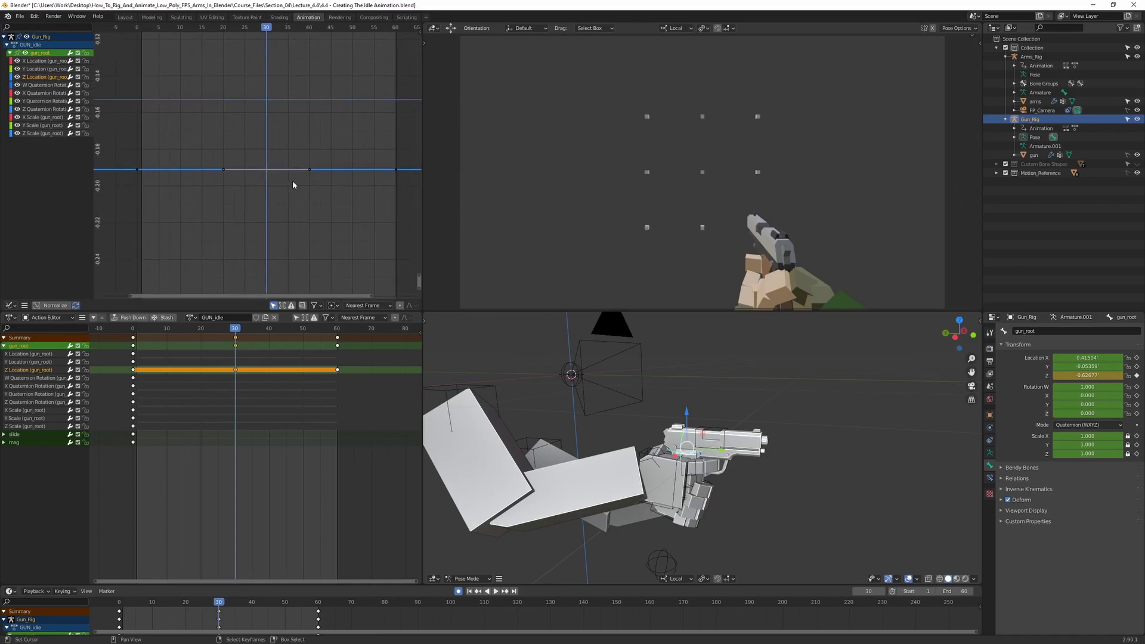
key(g)
key(y)
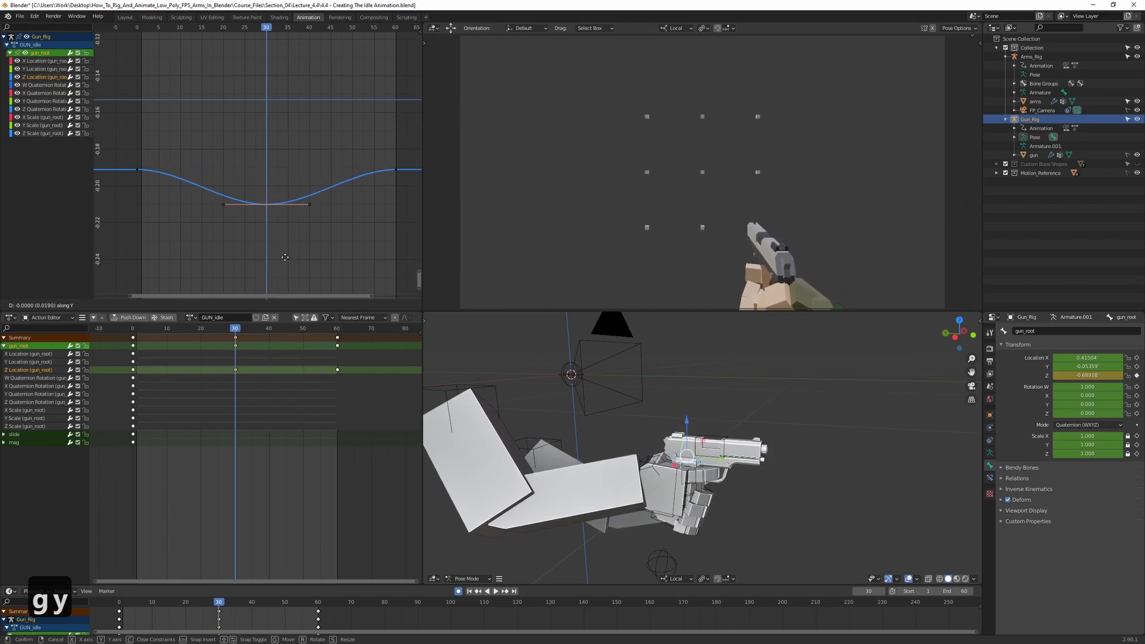
click(280, 235)
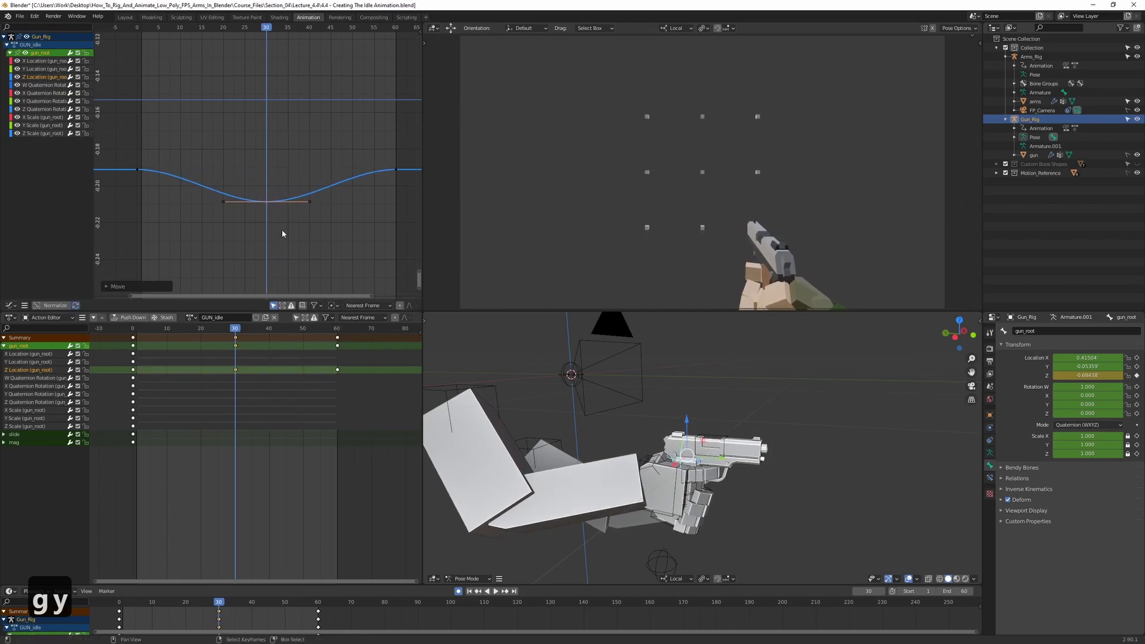
click(221, 178)
Play the dip from frame 0 and view Output Properties showing frames 1–60 at 25 fps.
drag(151, 143, 138, 148)
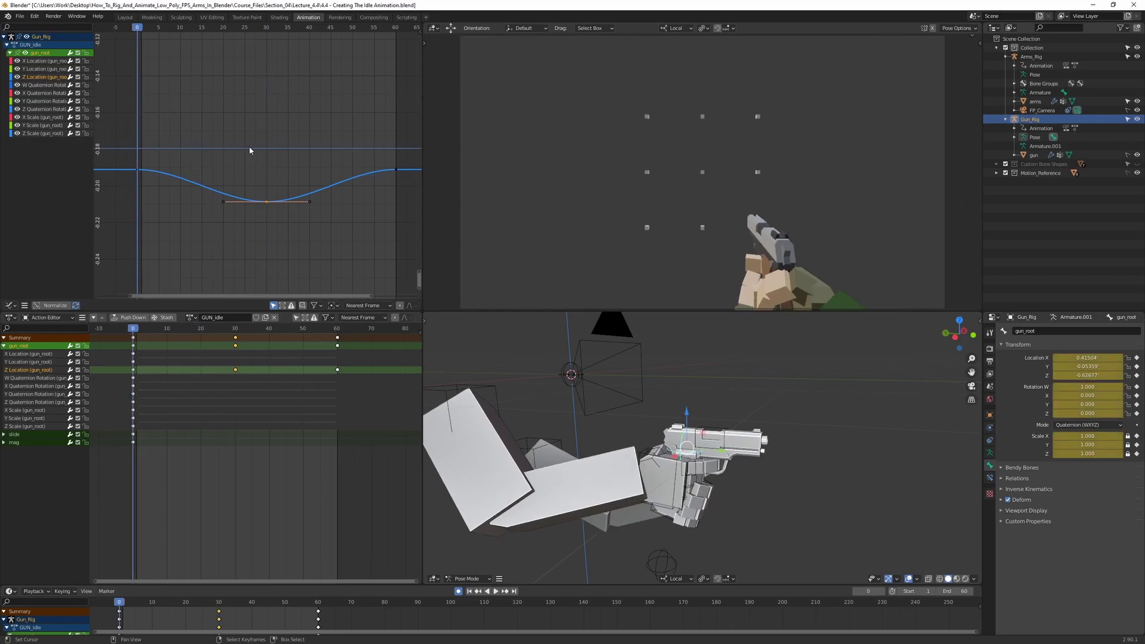
key(space)
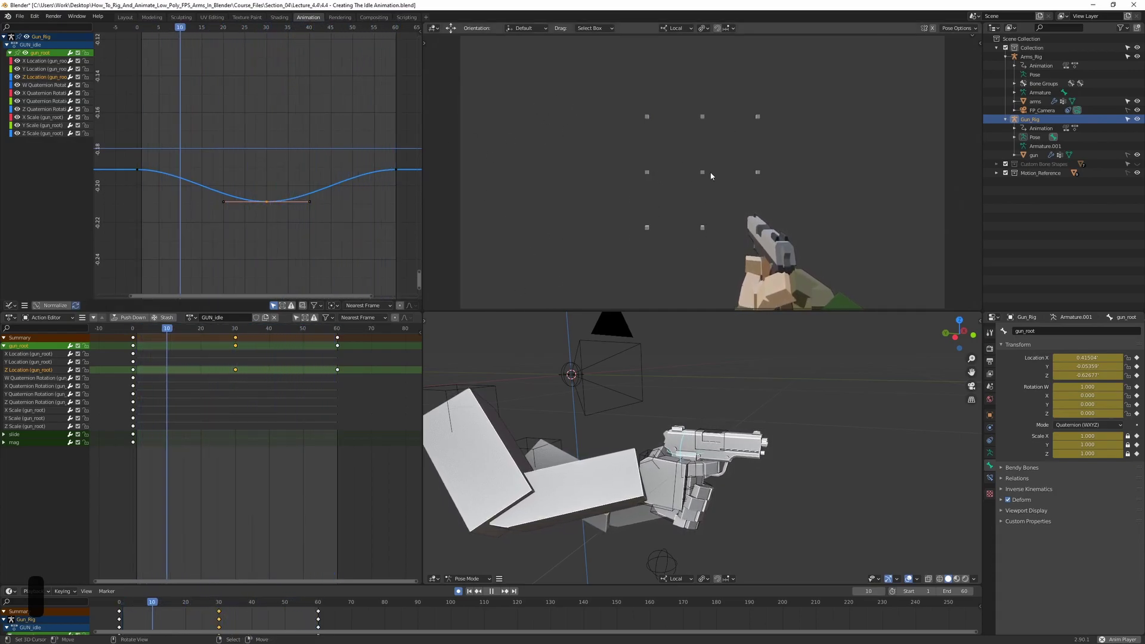
key(space)
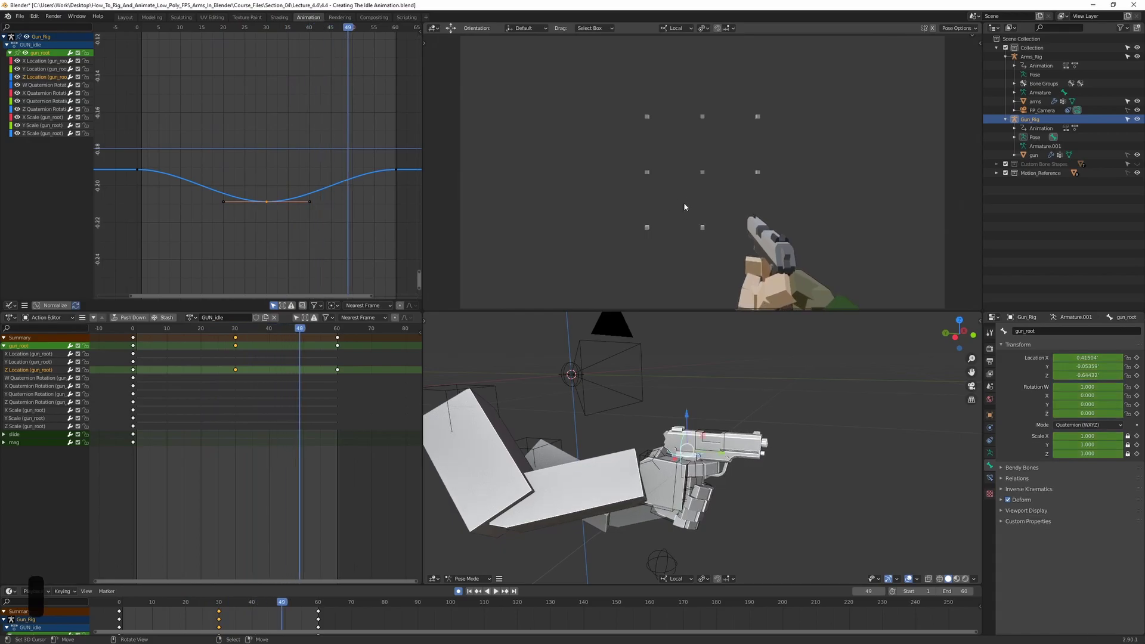
click(990, 360)
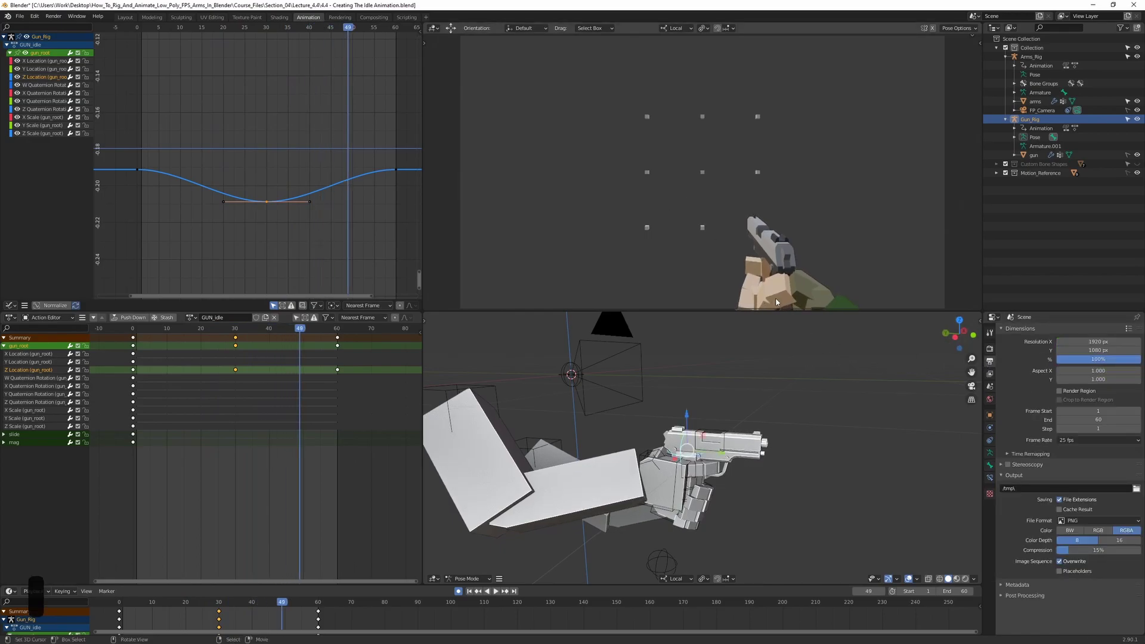
key(space)
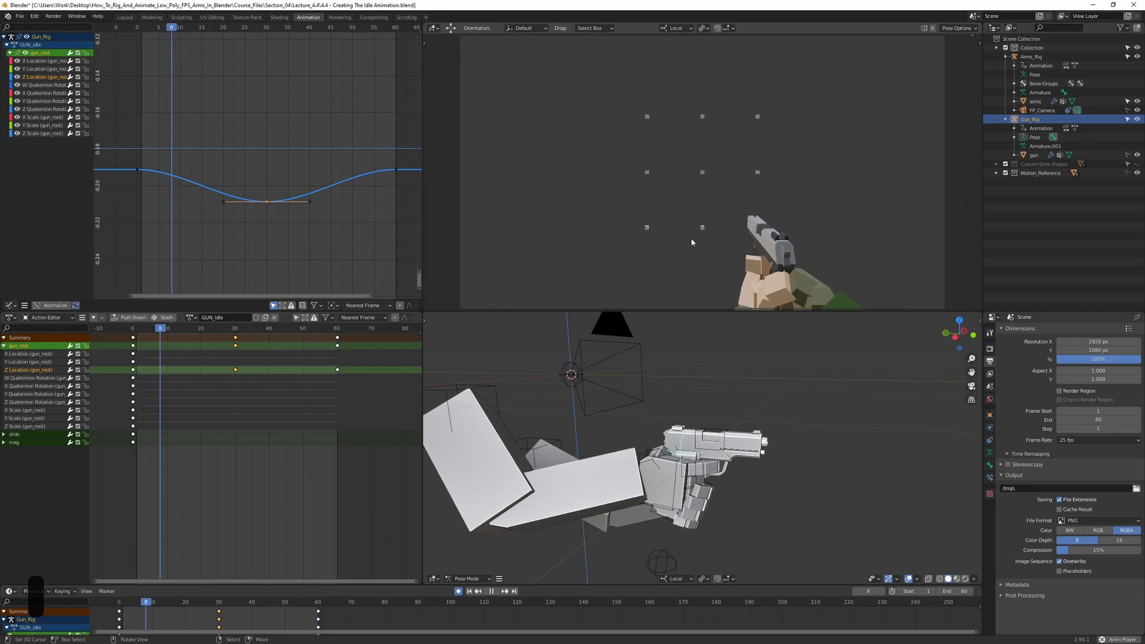
key(space)
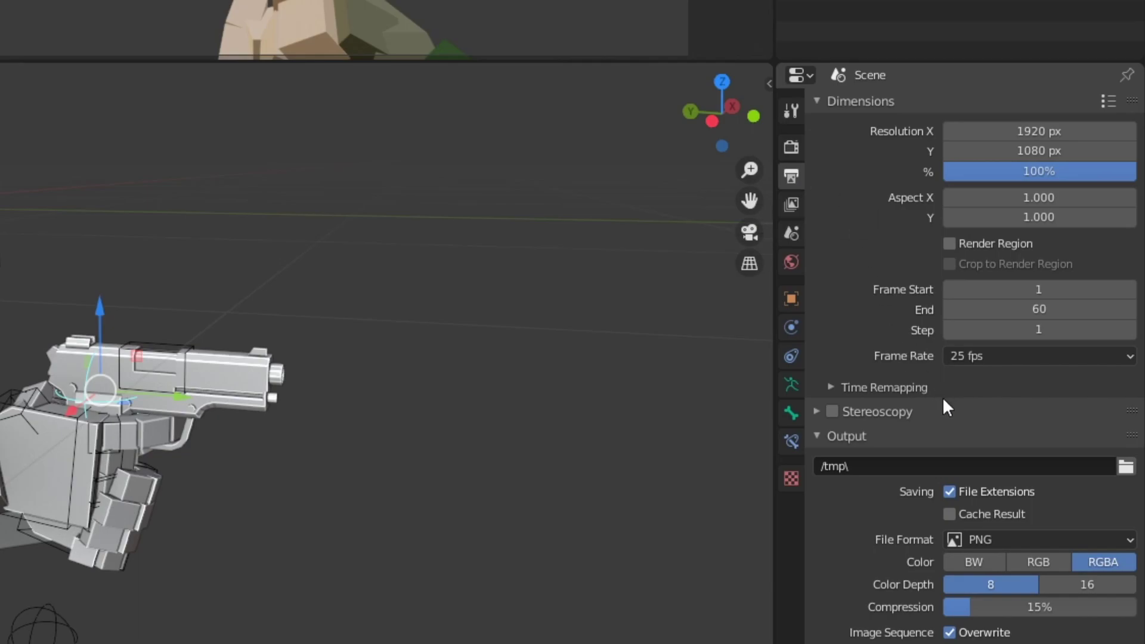
Pick 30 in the Frame Rate dropdown, replacing 25 fps.
click(1009, 355)
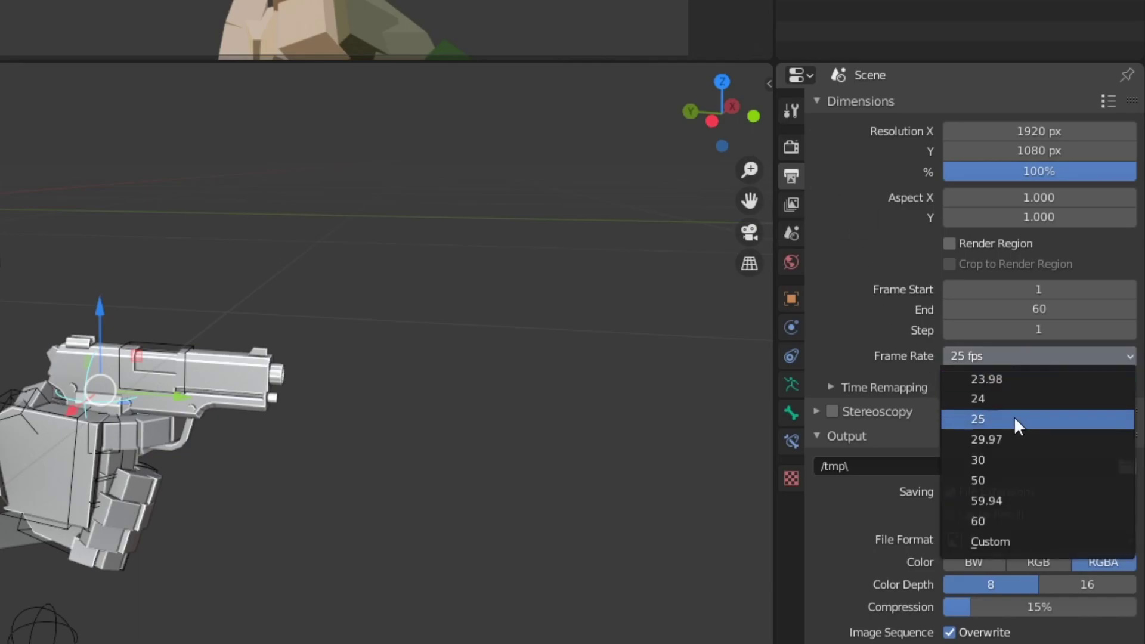
click(1006, 459)
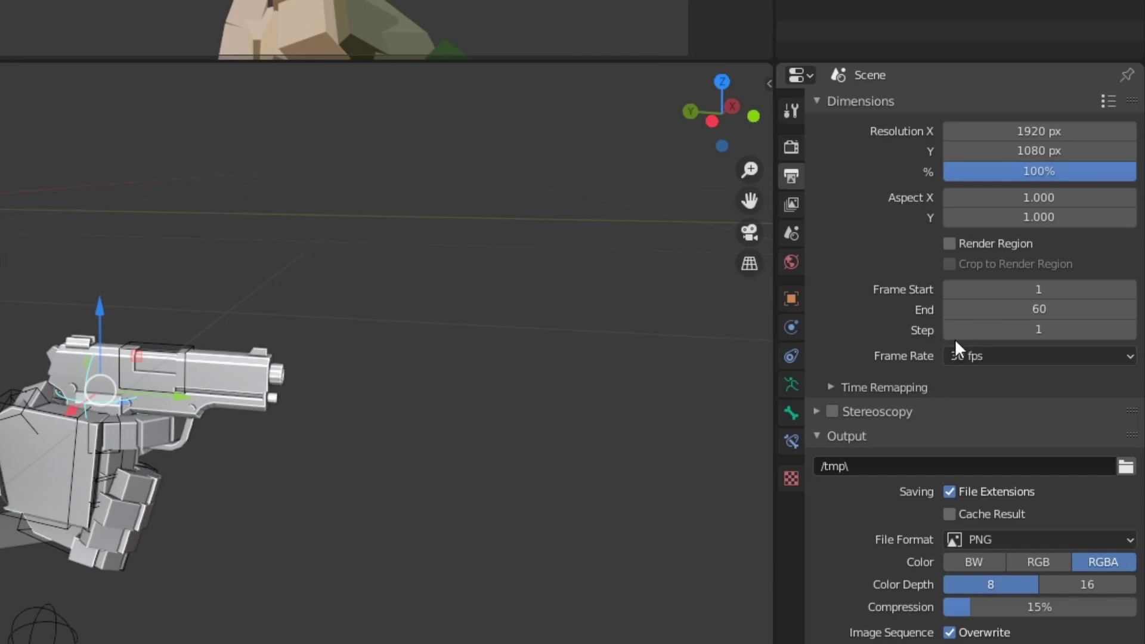
click(1031, 365)
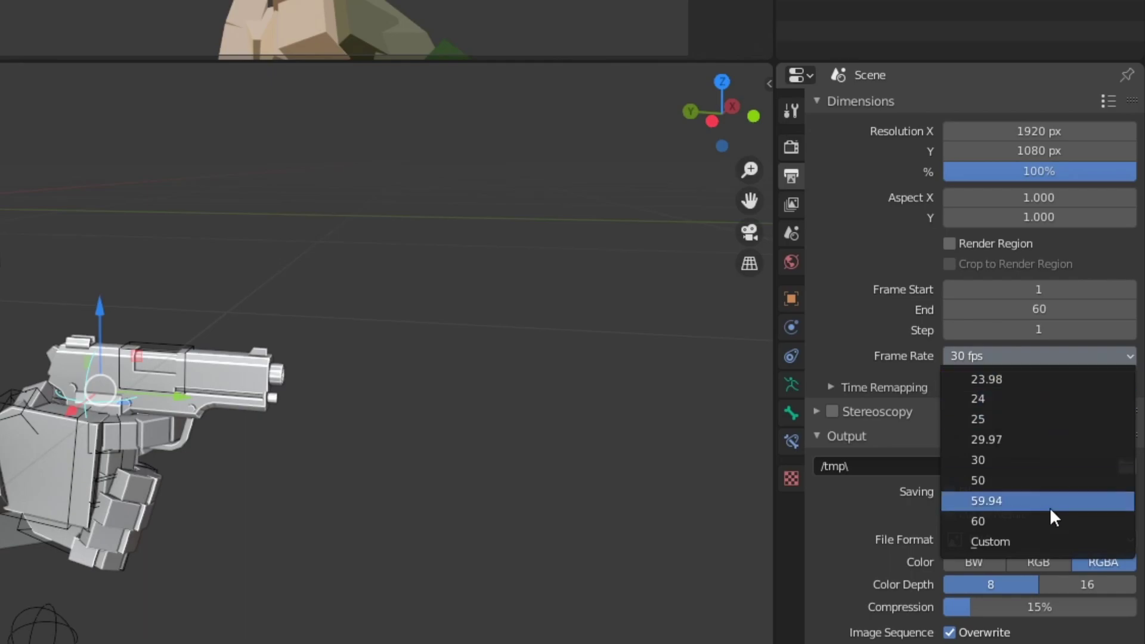
click(1031, 459)
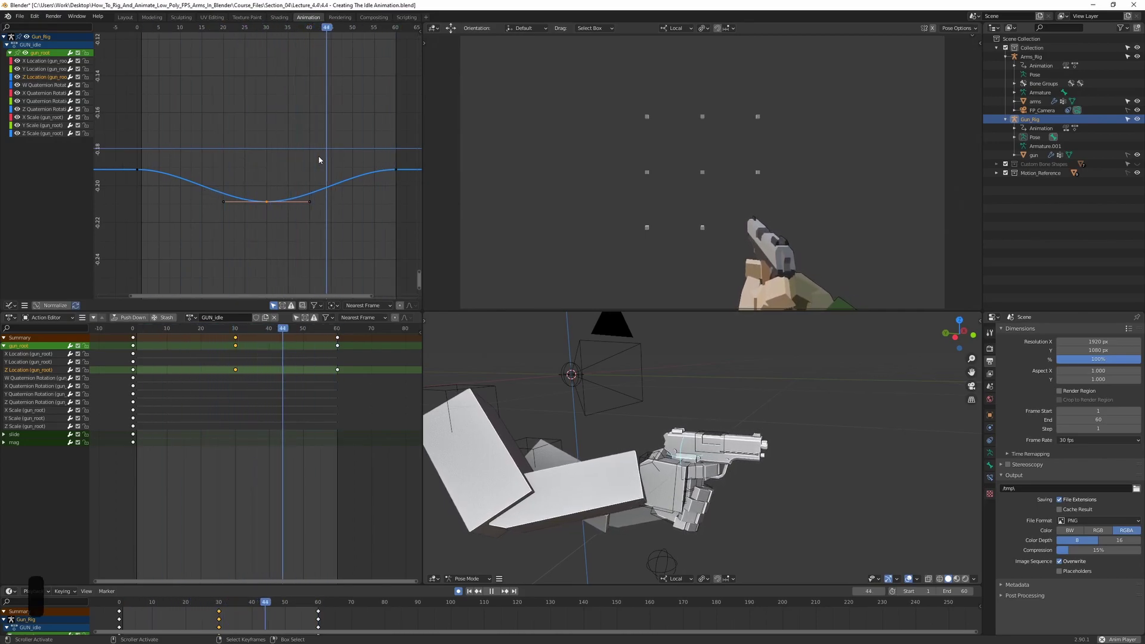
Select all Z Location keys and bring up the Shift+E keyframe extrapolation menu.
scroll(298, 161, down, 4)
scroll(241, 200, up, 3)
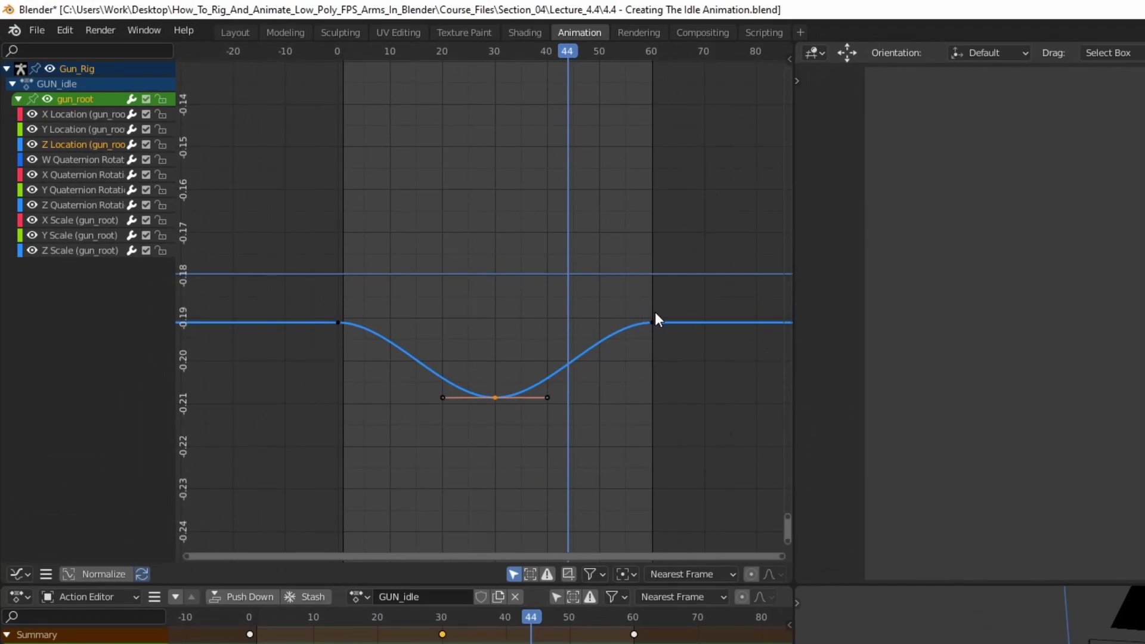
scroll(655, 316, down, 2)
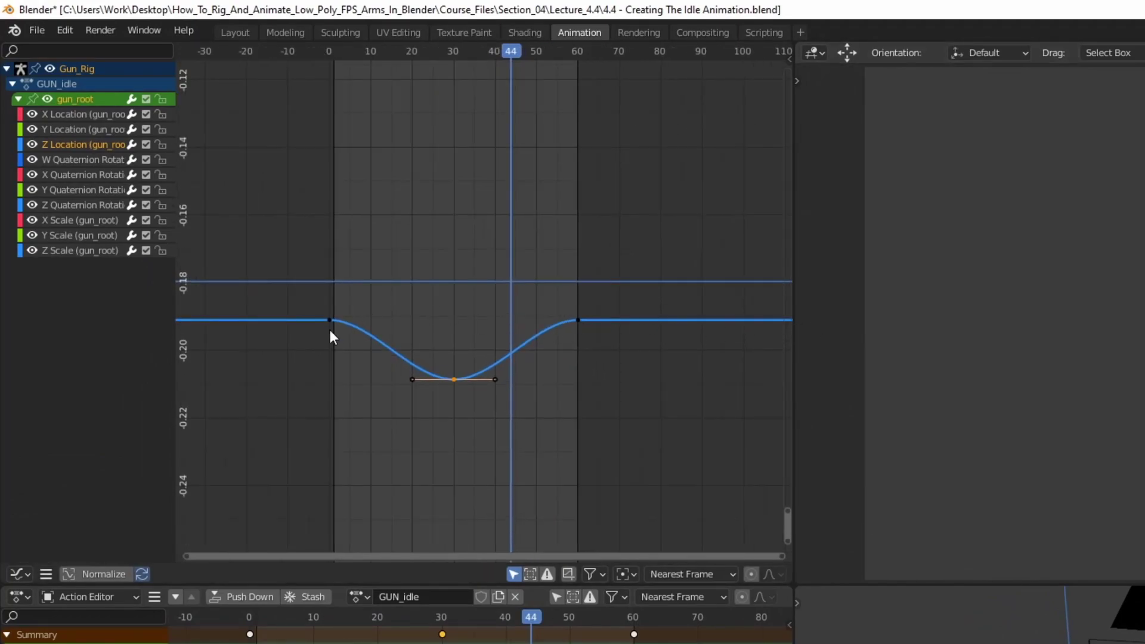
scroll(608, 317, down, 3)
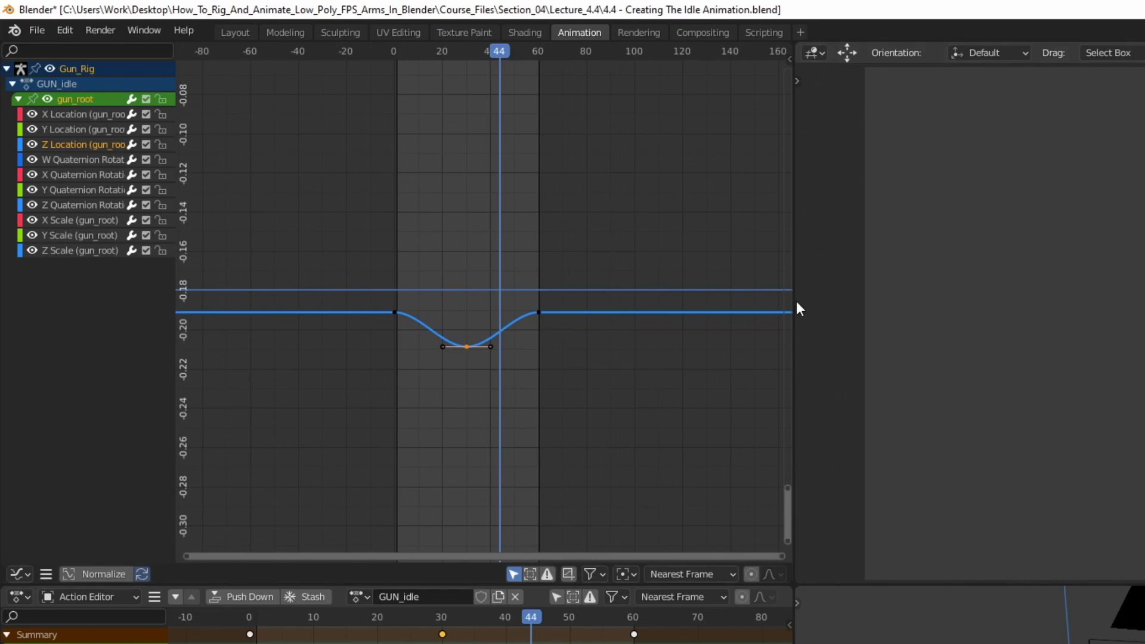
scroll(511, 325, up, 3)
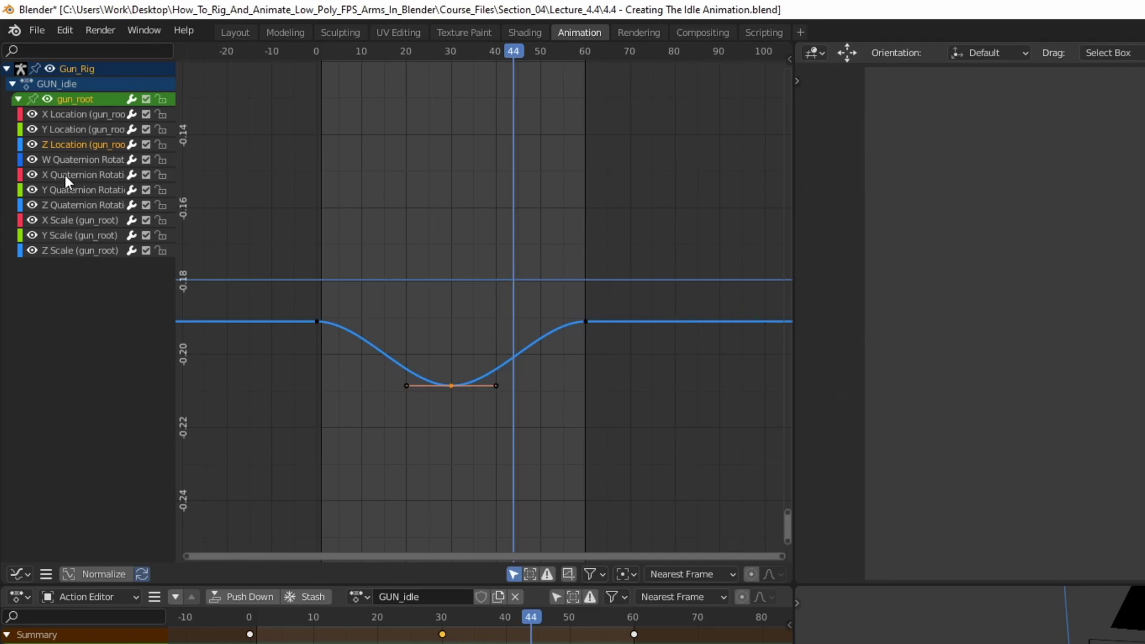
double_click(66, 143)
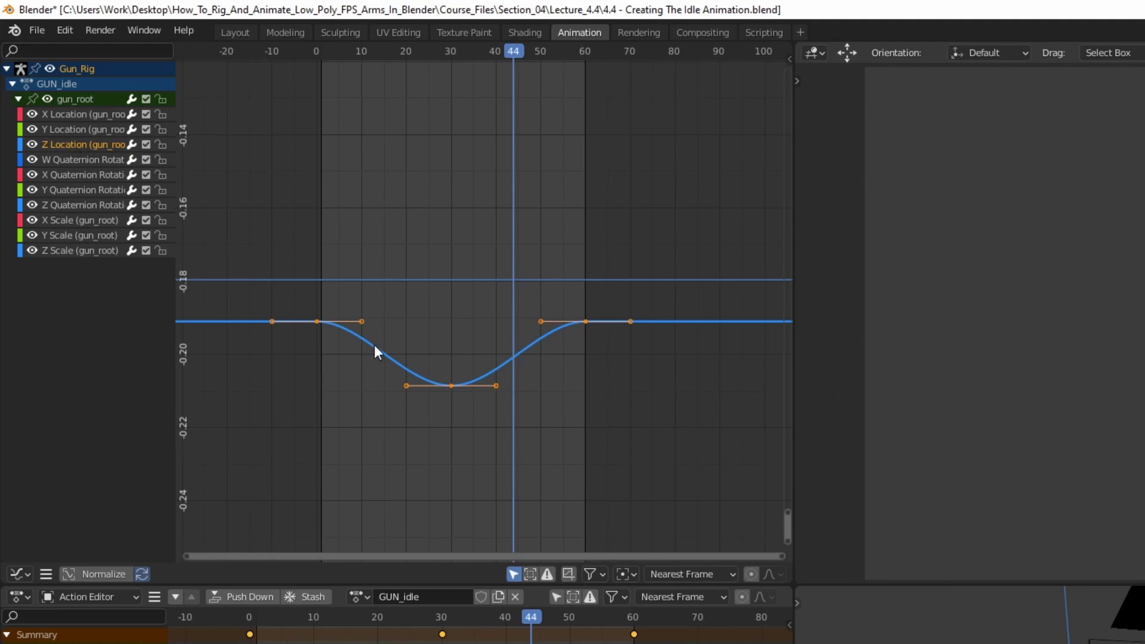
scroll(436, 310, up, 2)
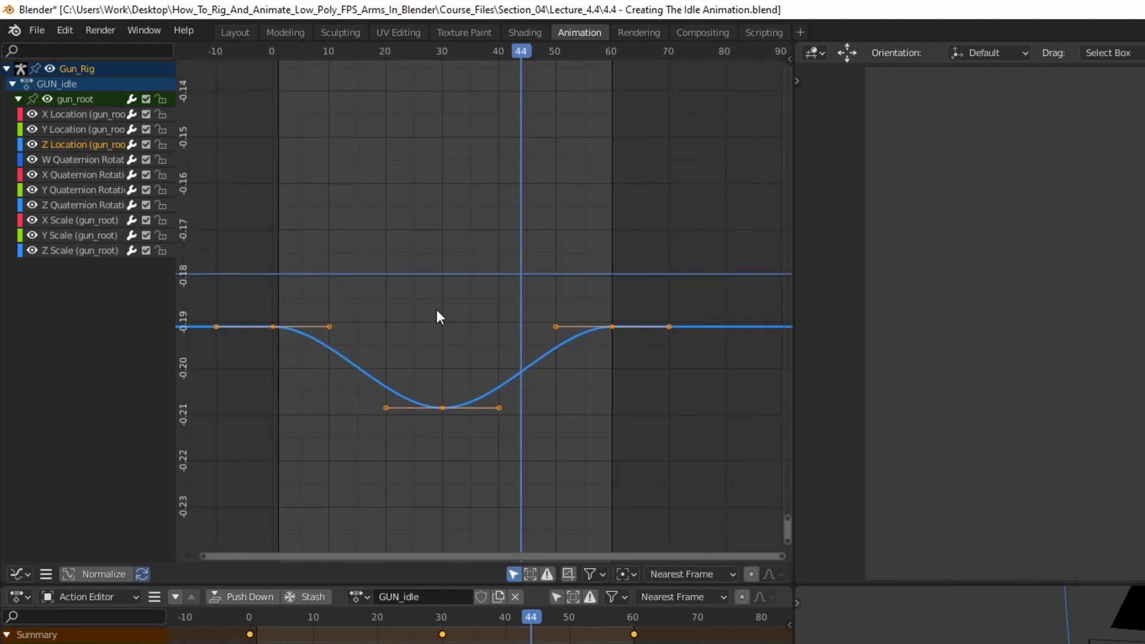
key(shift+e)
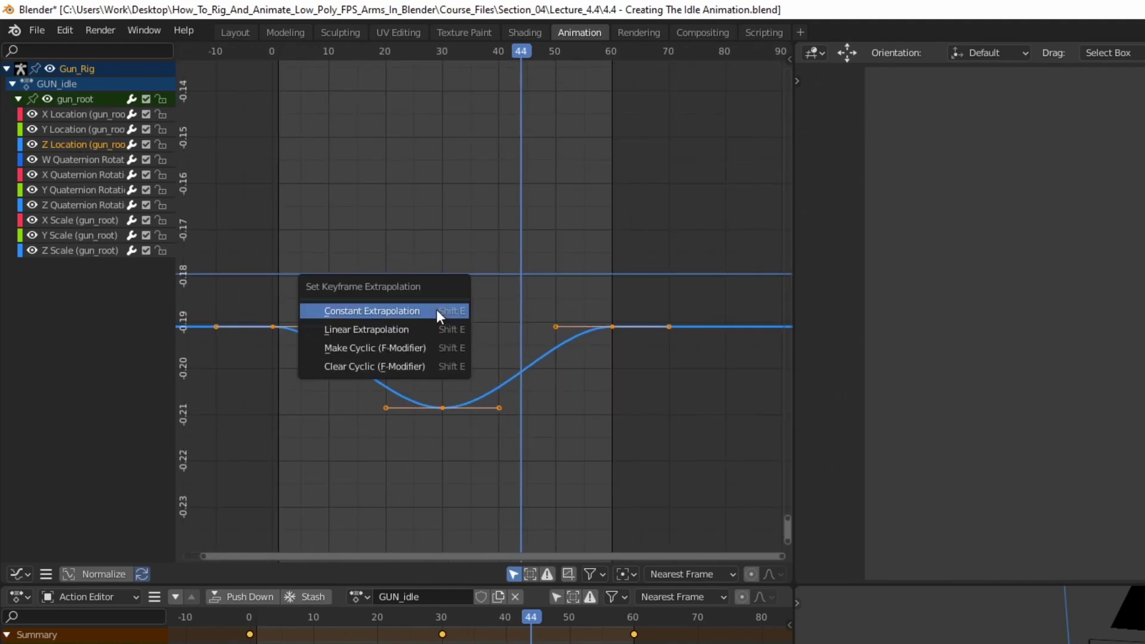
Add a Make Cyclic F-Modifier so the Z Location bob curve repeats.
click(419, 353)
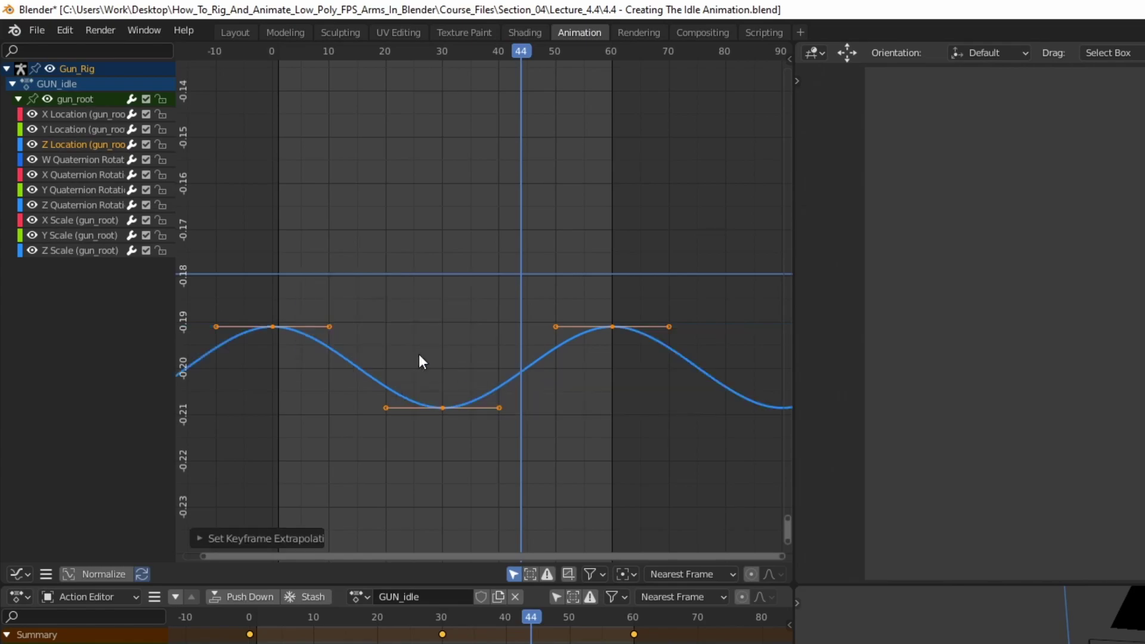
scroll(418, 353, down, 5)
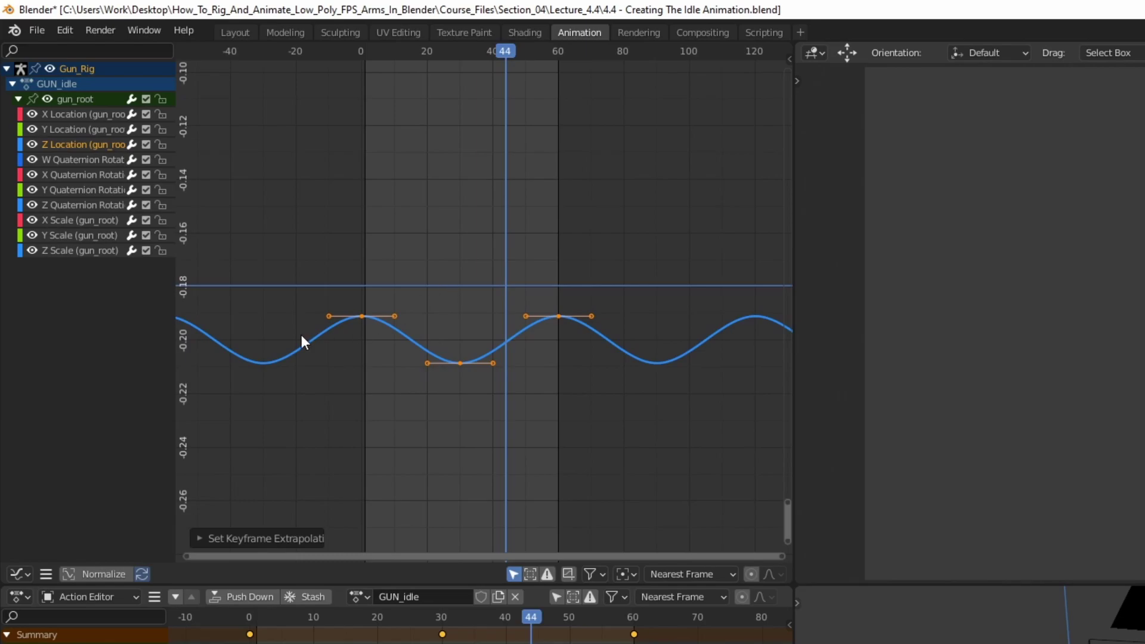
scroll(520, 329, down, 6)
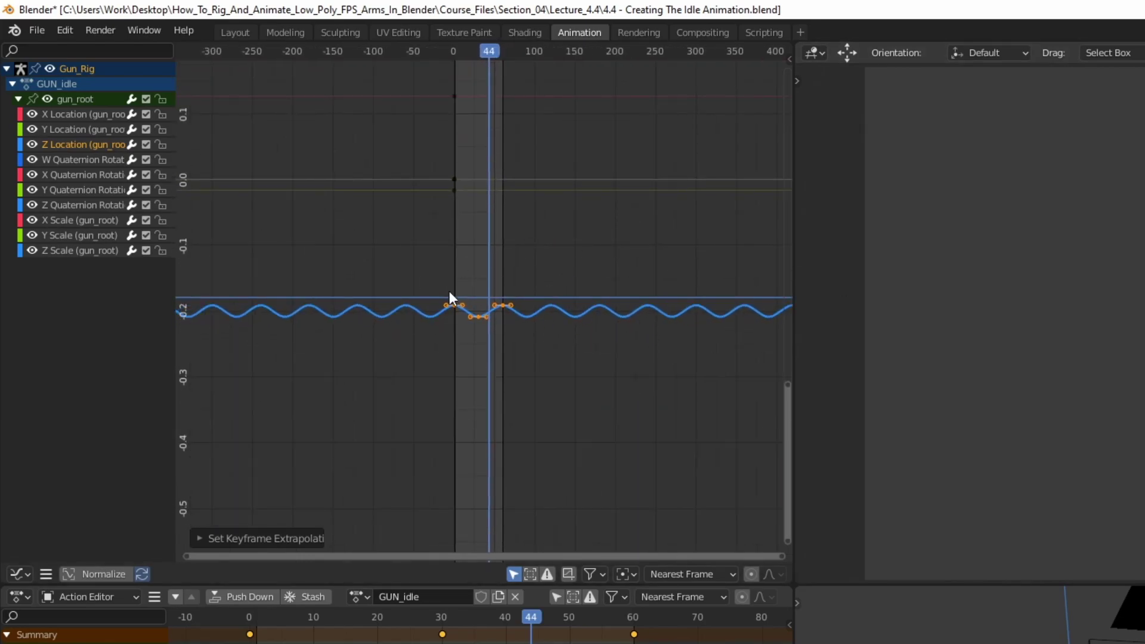
scroll(751, 364, down, 8)
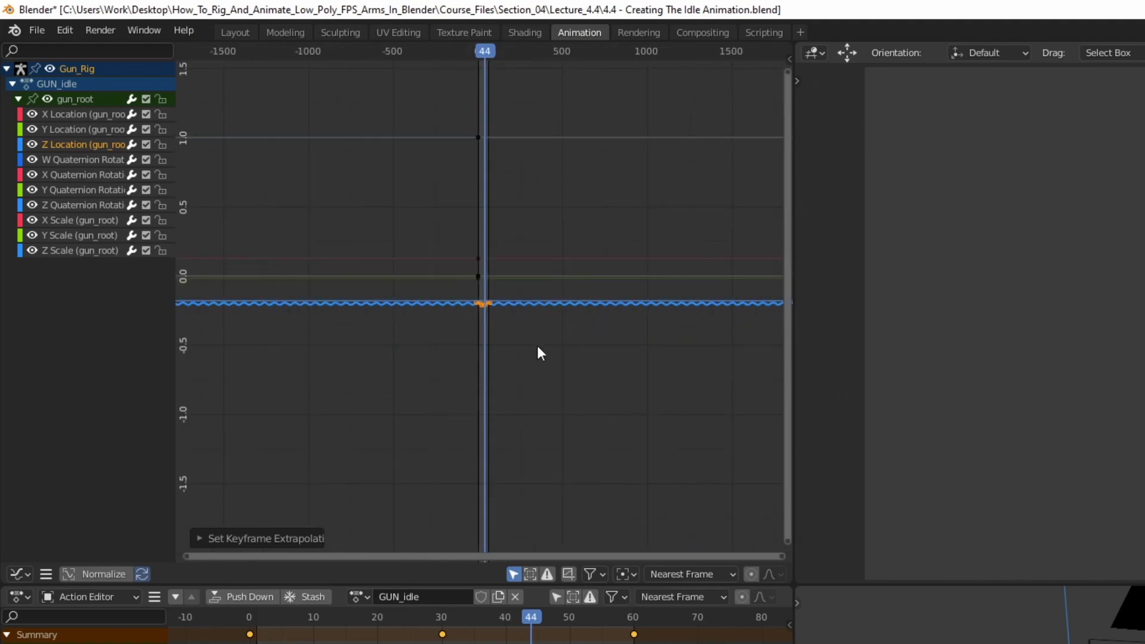
scroll(227, 347, up, 6)
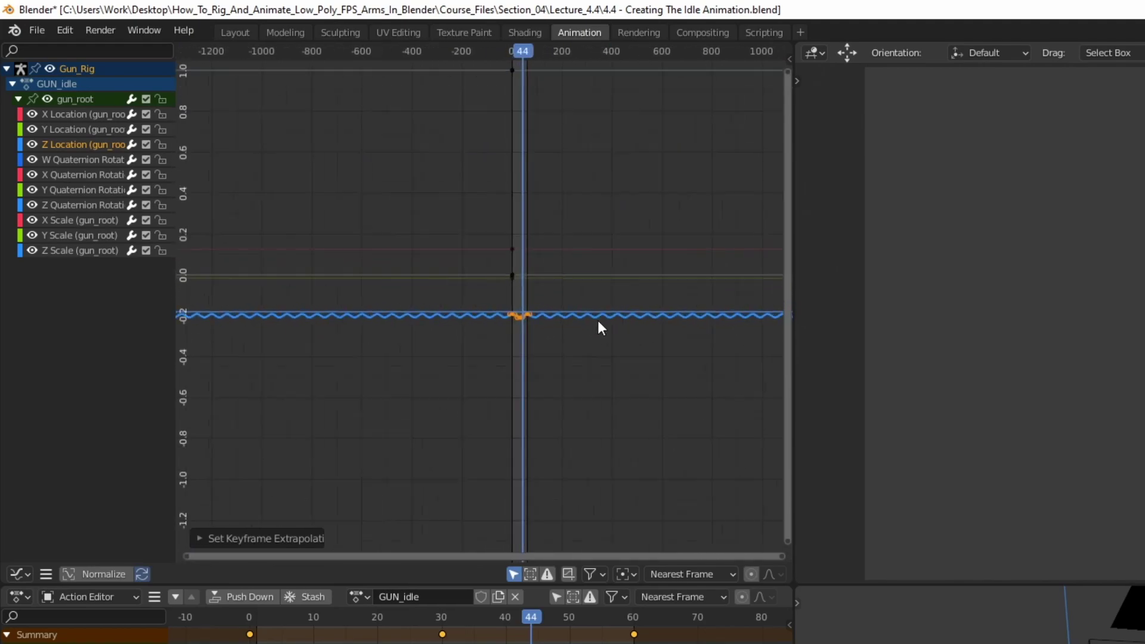
scroll(537, 358, up, 5)
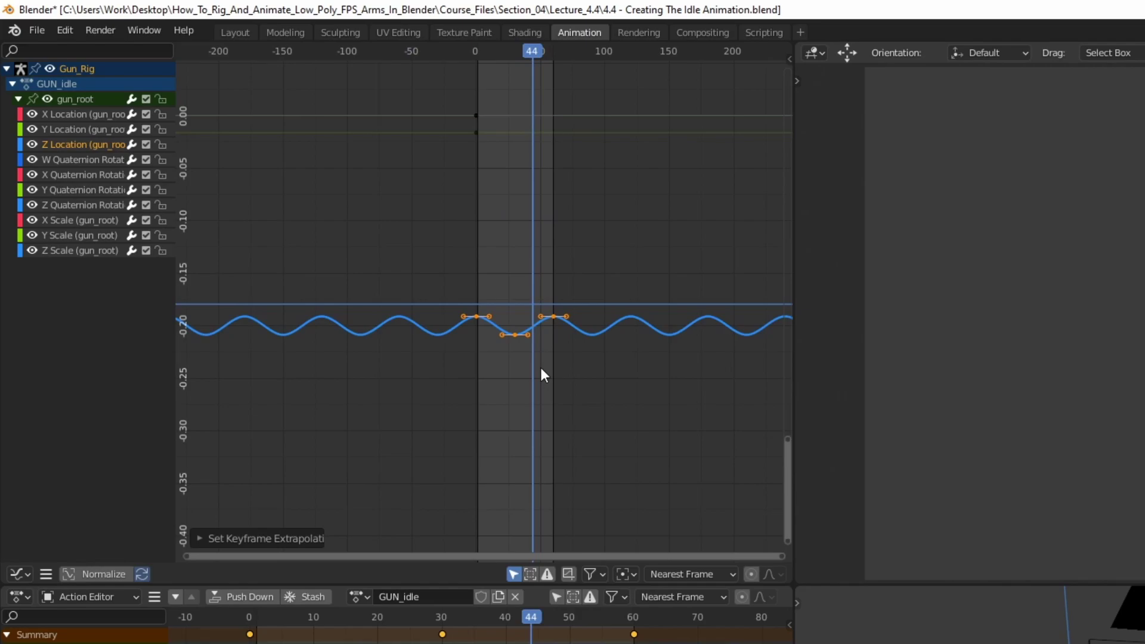
scroll(541, 367, up, 4)
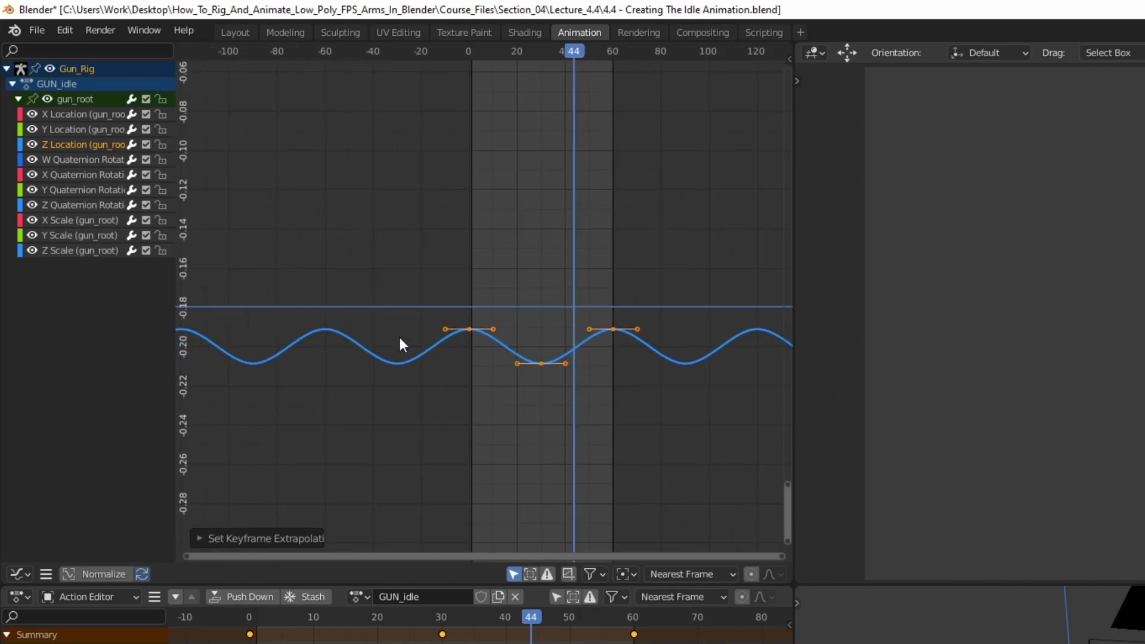
Slide the Z Location keys about 26 frames later in time, then undo the shift.
middle_drag(609, 370, 556, 386)
key(g)
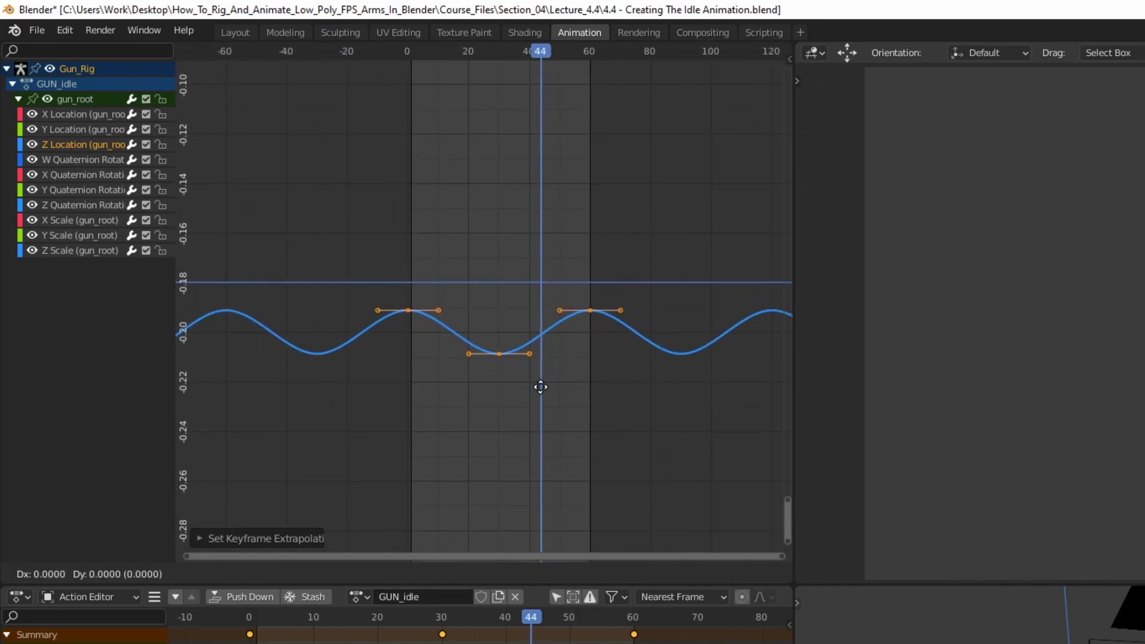
key(x)
click(621, 385)
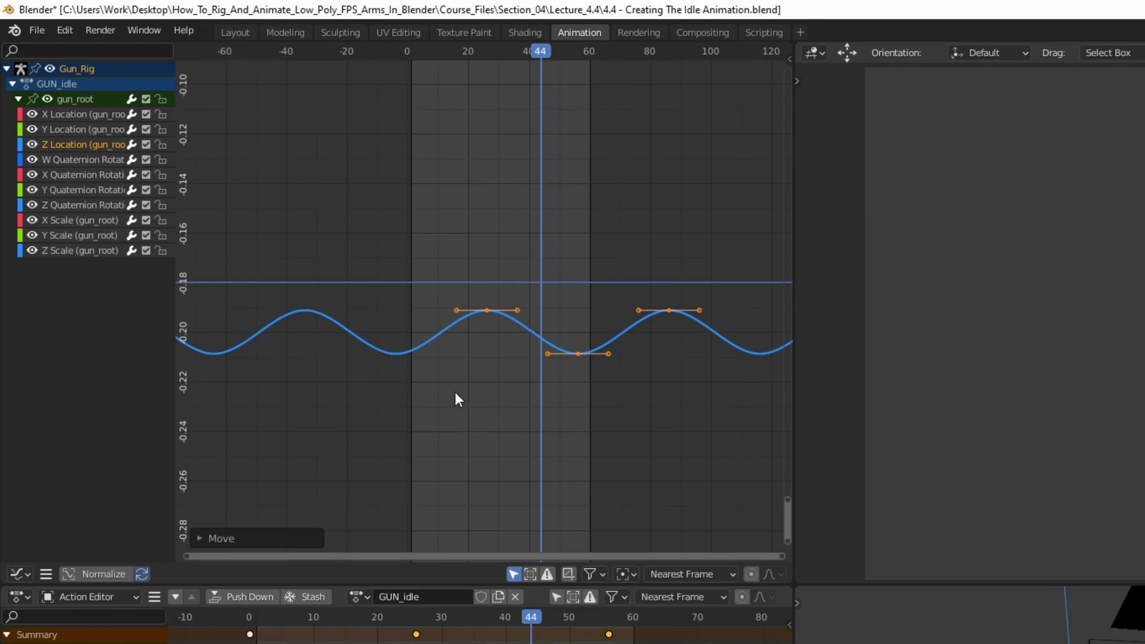
key(ctrl+z)
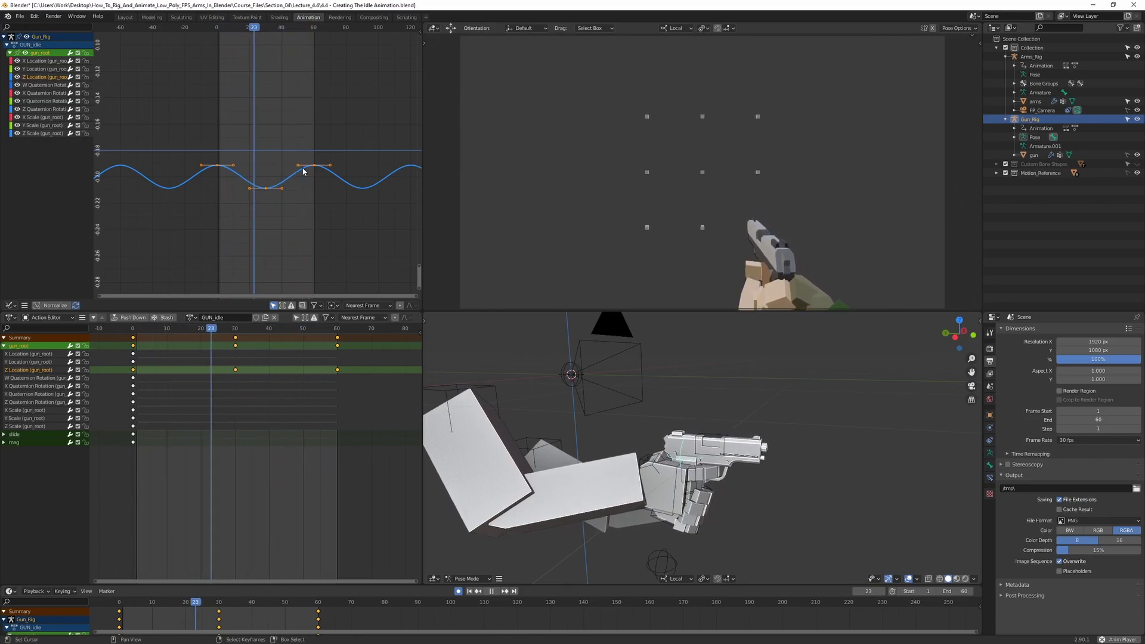
Preview the looping bob in front and side views, then stop playback at frame 36.
scroll(304, 164, up, 2)
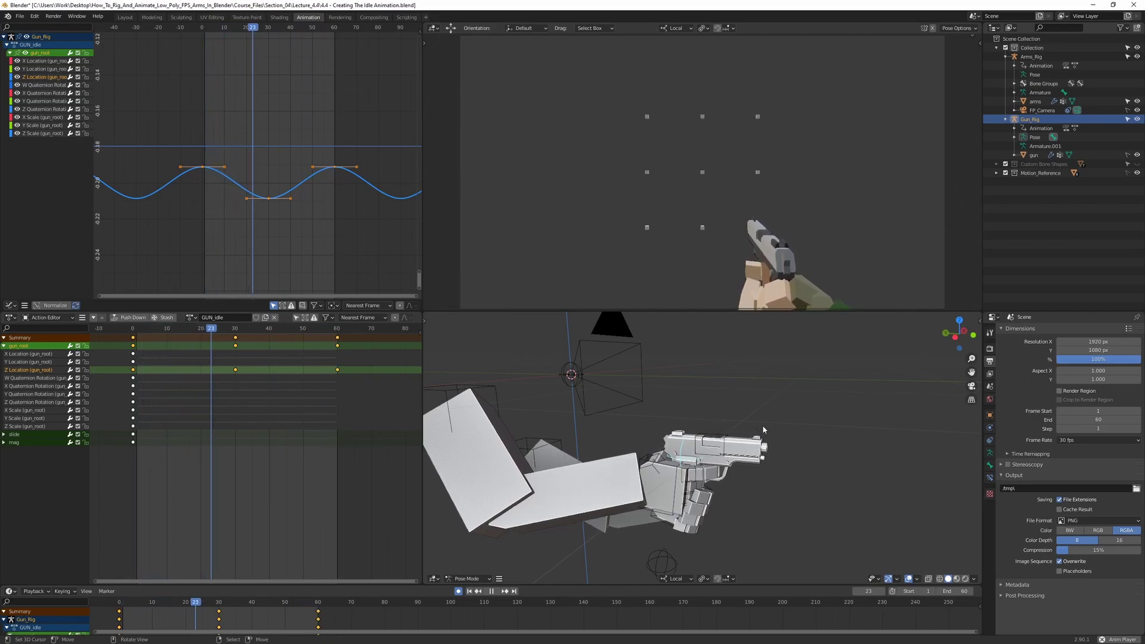
key(KP_1)
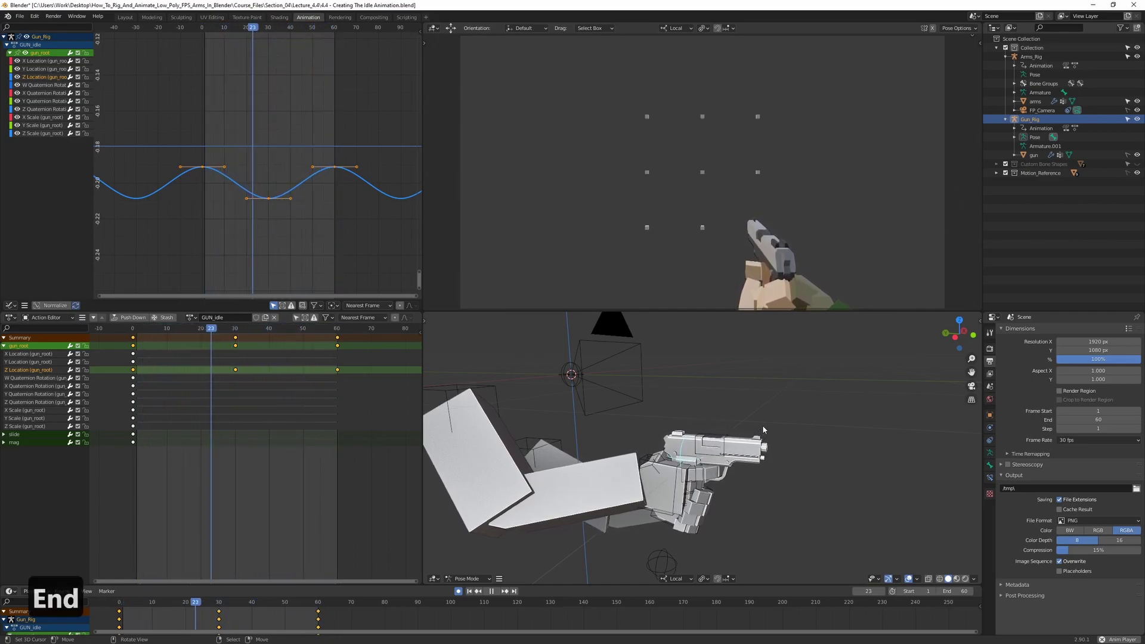
key(KP_3)
key(KP_9)
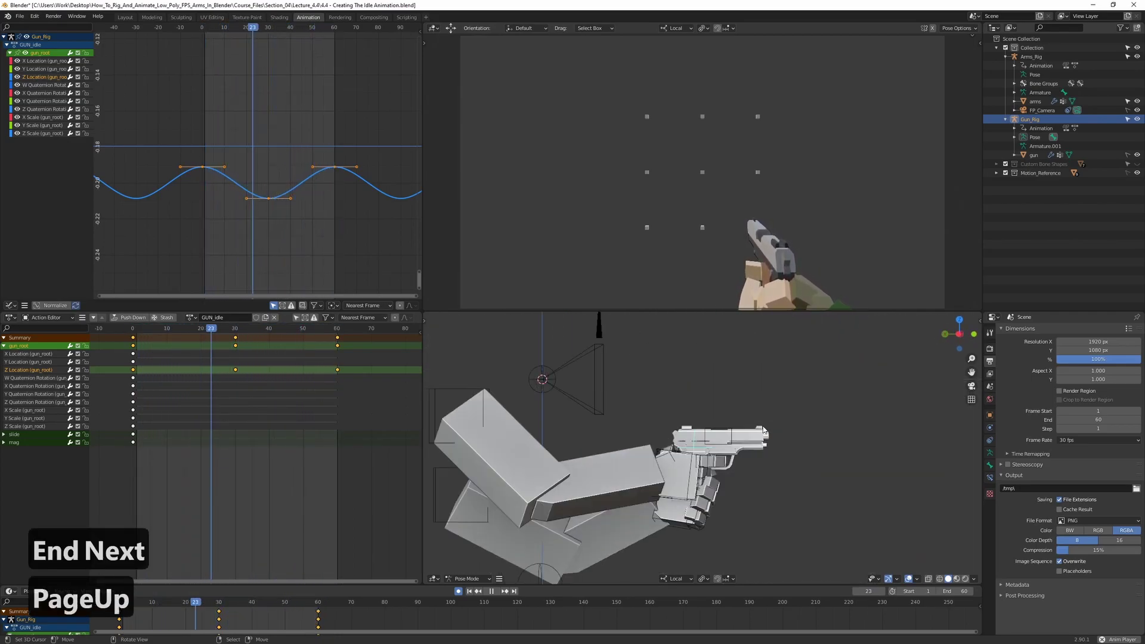
scroll(763, 429, up, 4)
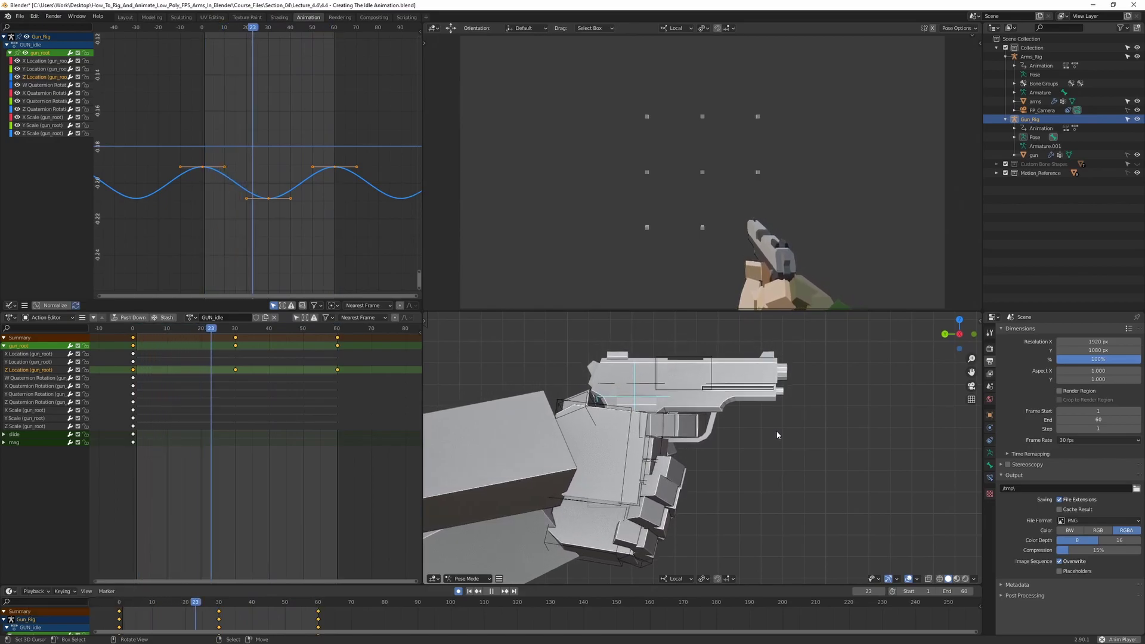
key(space)
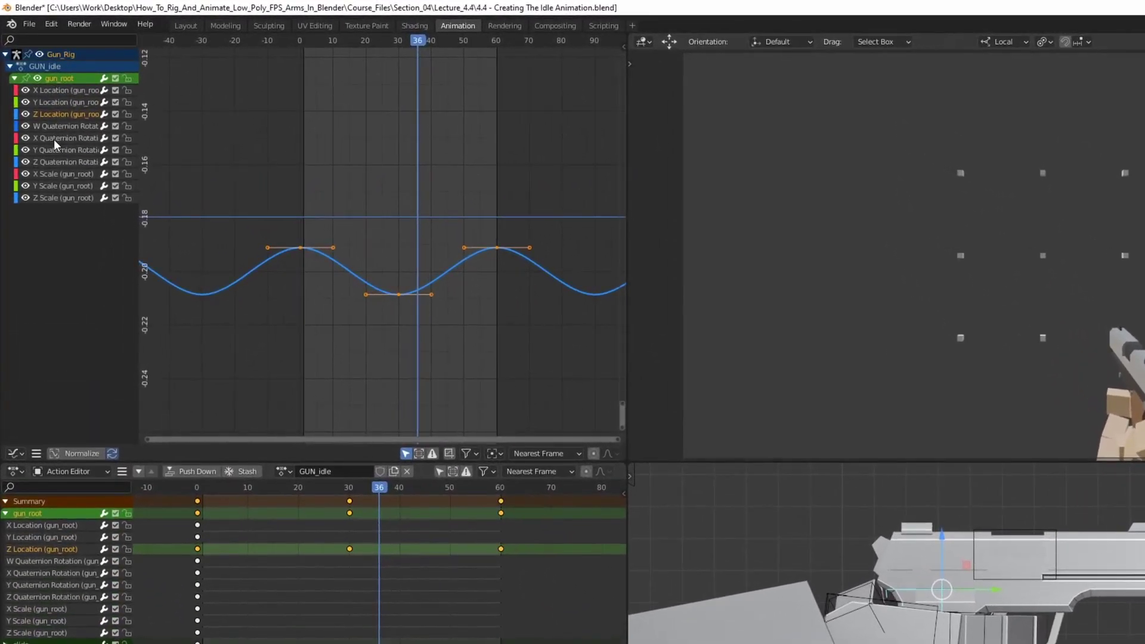
Select the X Quaternion Rotation channel and frame its key in the graph.
click(49, 139)
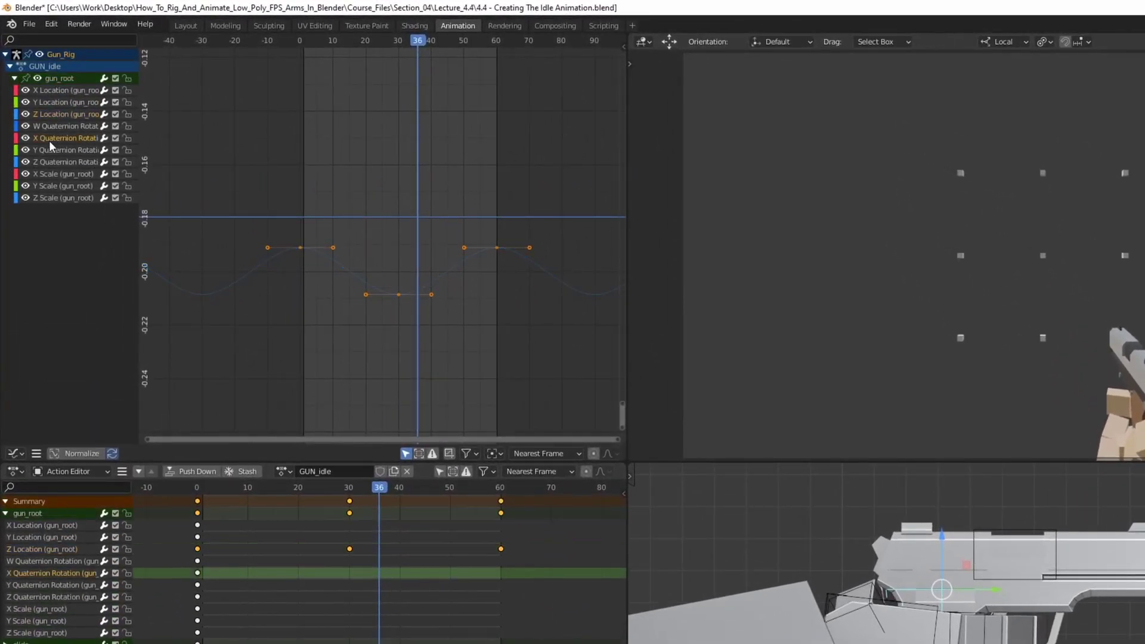
key(KP_Decimal)
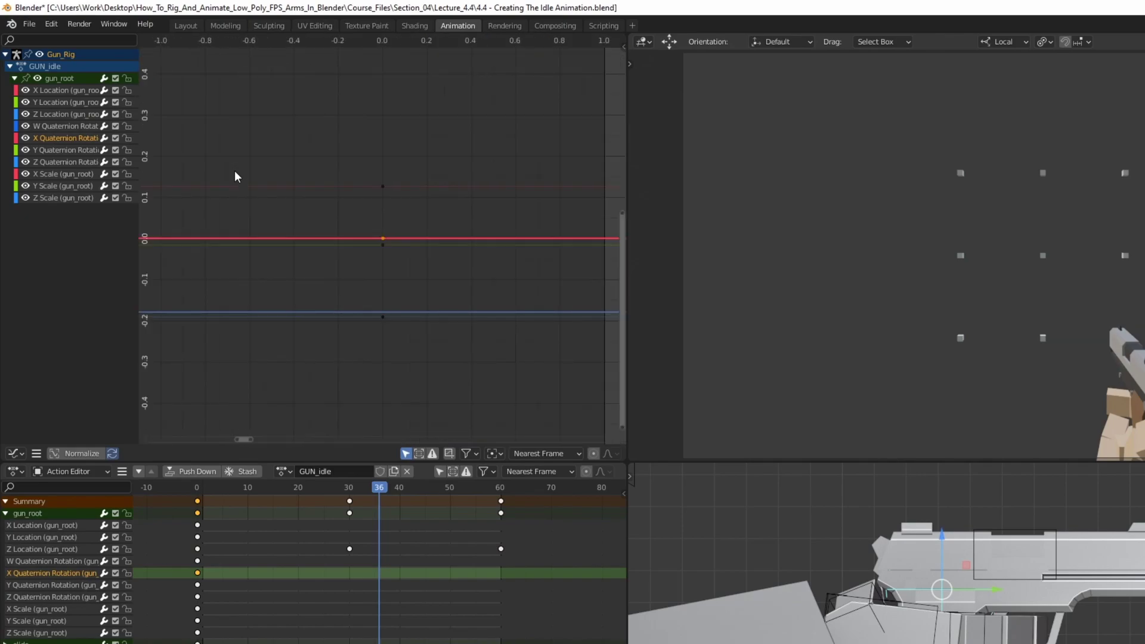
ctrl+middle_drag(413, 217, 337, 217)
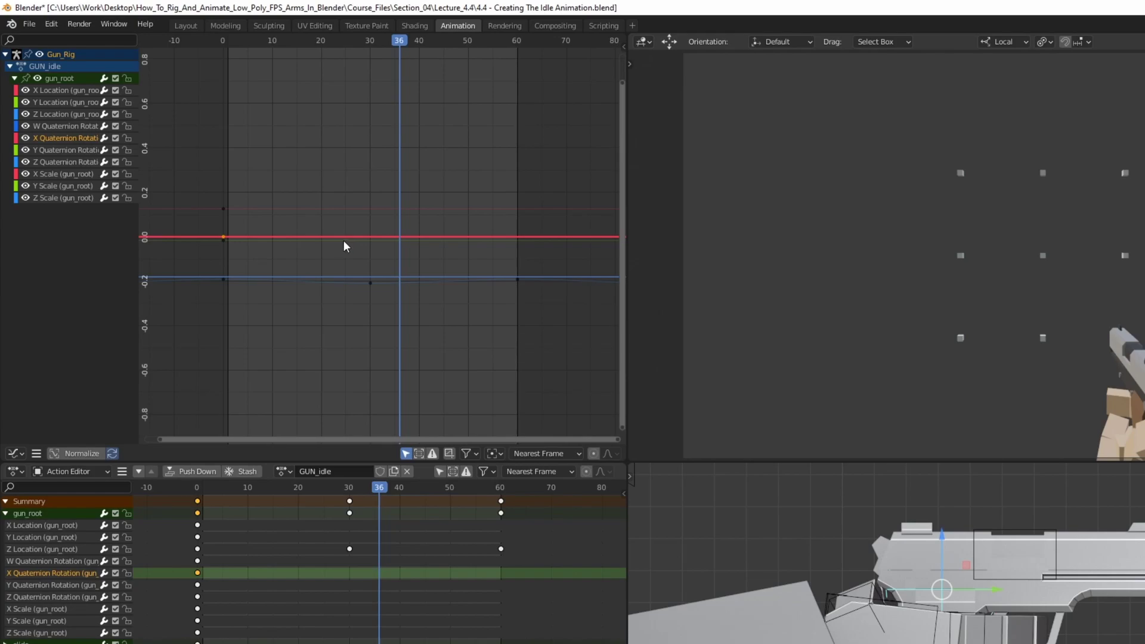
scroll(359, 268, up, 2)
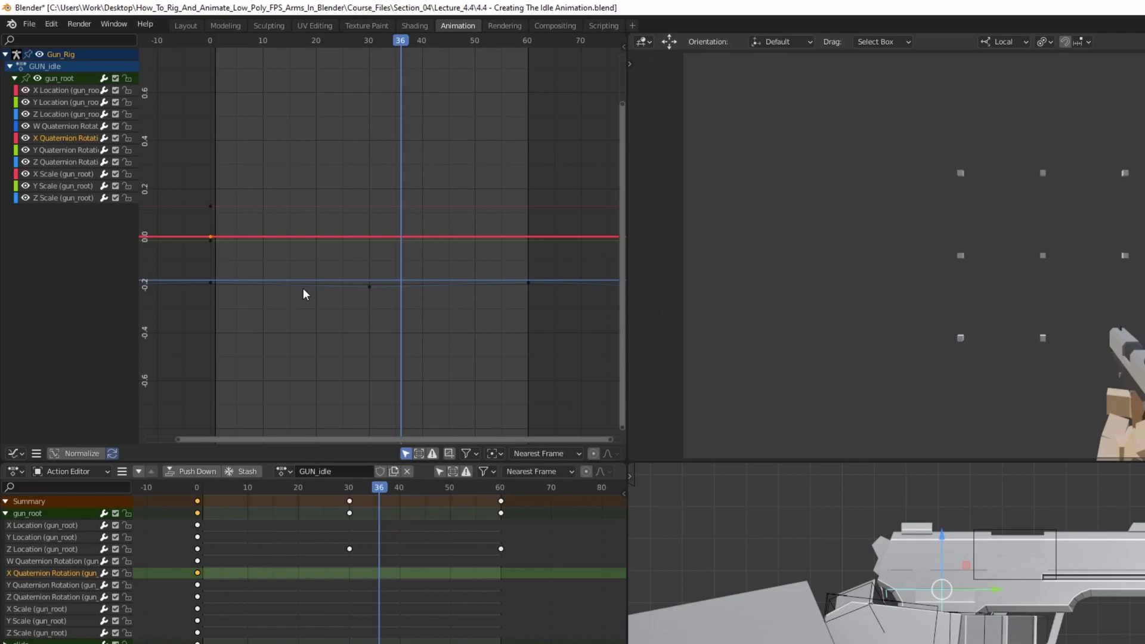
scroll(303, 287, up, 1)
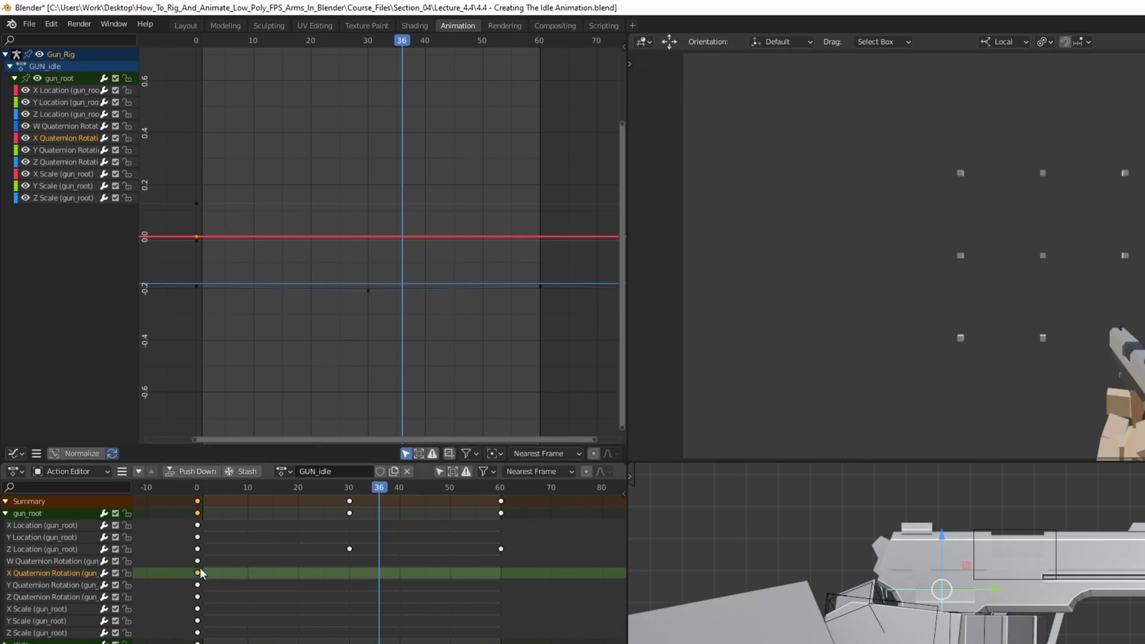
Copy the rotation key to frame 30, then duplicate it to frame 60.
drag(198, 577, 254, 581)
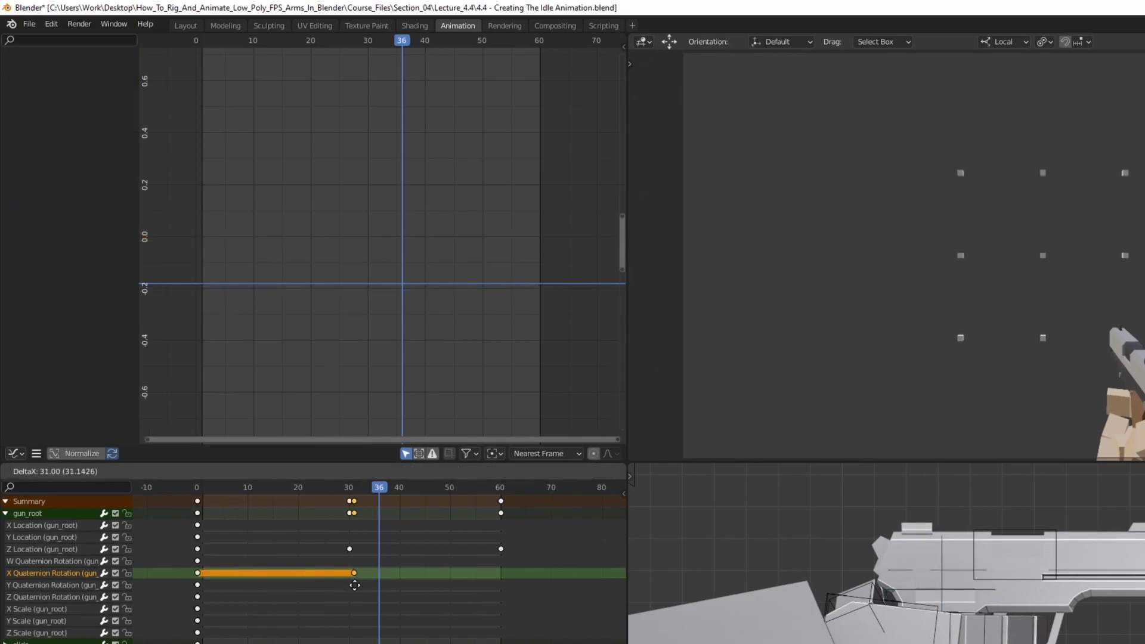
drag(355, 585, 350, 590)
key(shift+d)
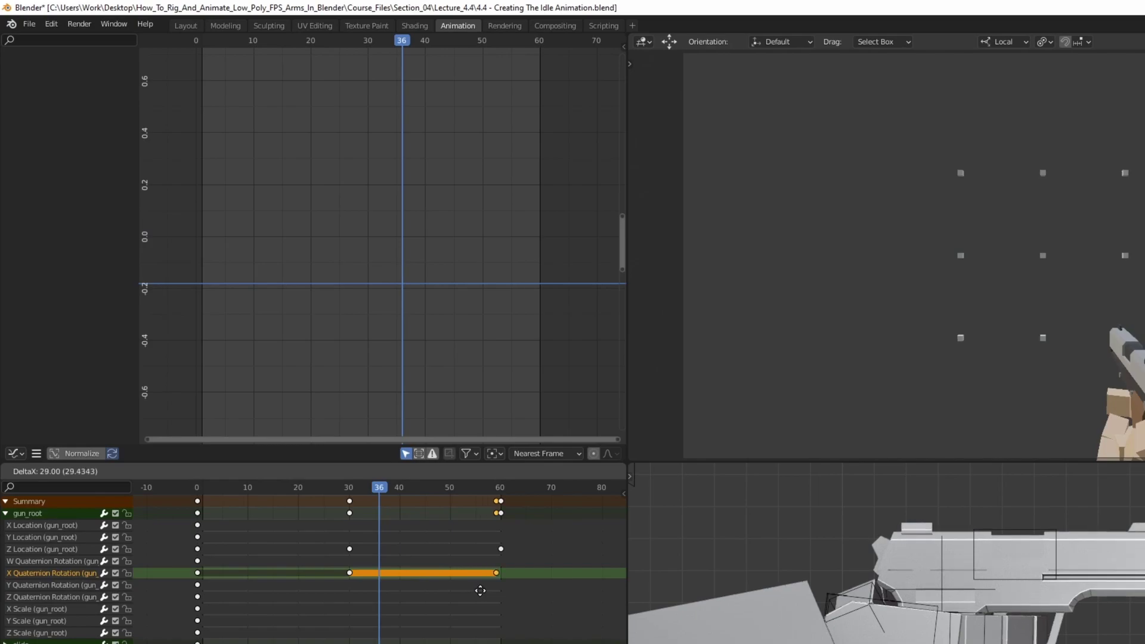
click(482, 595)
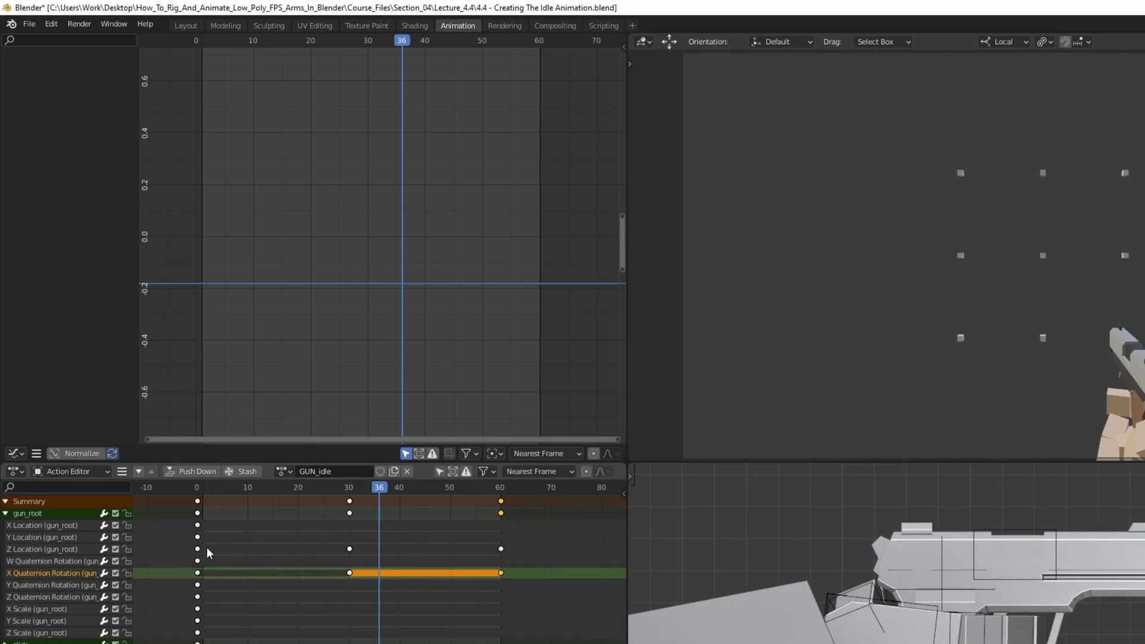
Reselect the gun_root X Quaternion Rotation curve and set the current frame to 30.
click(41, 512)
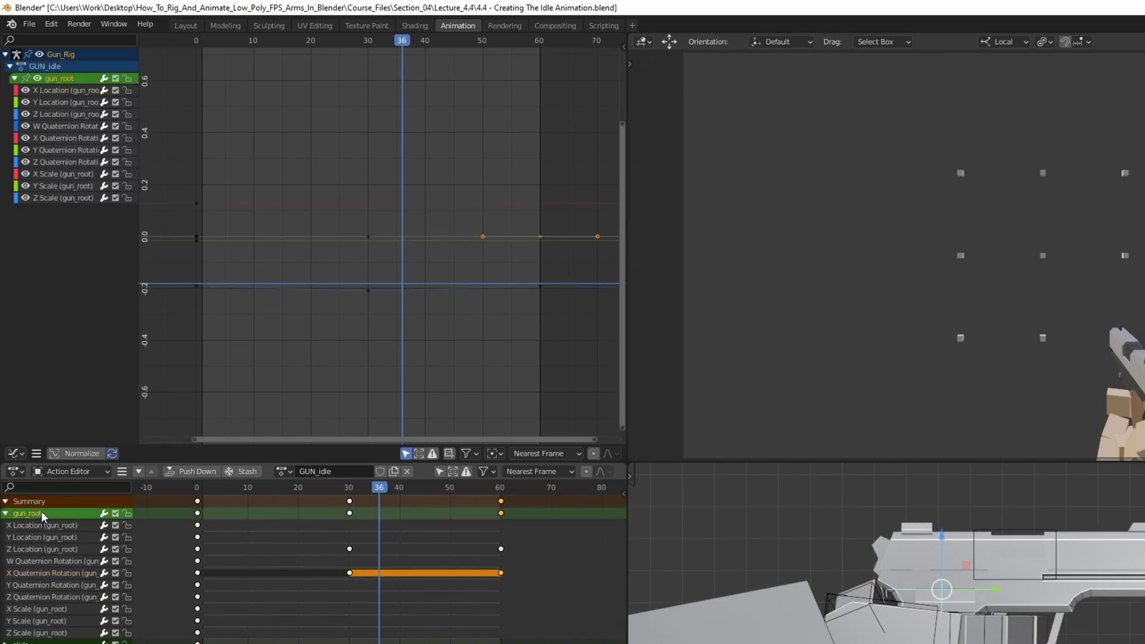
click(66, 138)
scroll(358, 216, up, 1)
middle_drag(361, 222, 391, 215)
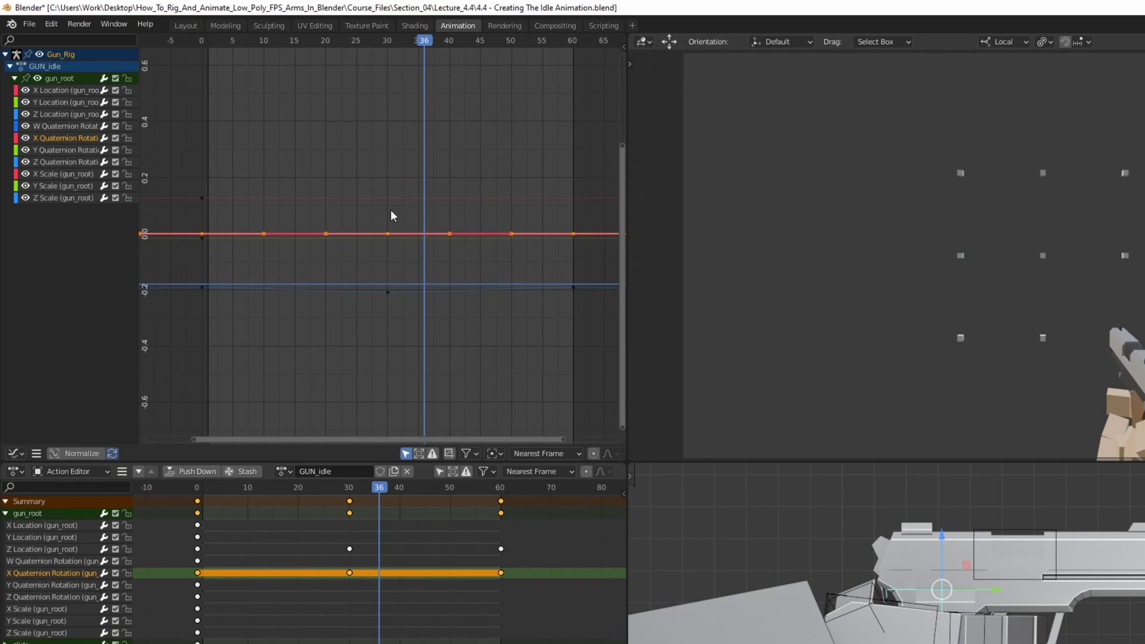
scroll(388, 214, up, 1)
shift+right_click(387, 212)
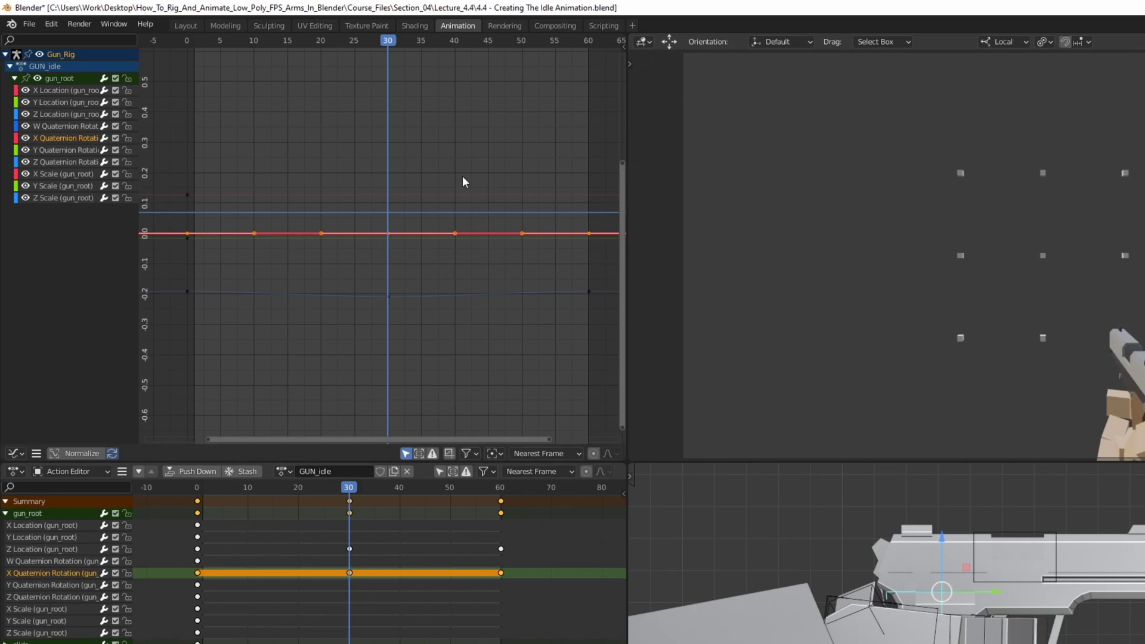
Make the X rotation curve cyclic via extrapolation and fit all keys in view.
key(shift+e)
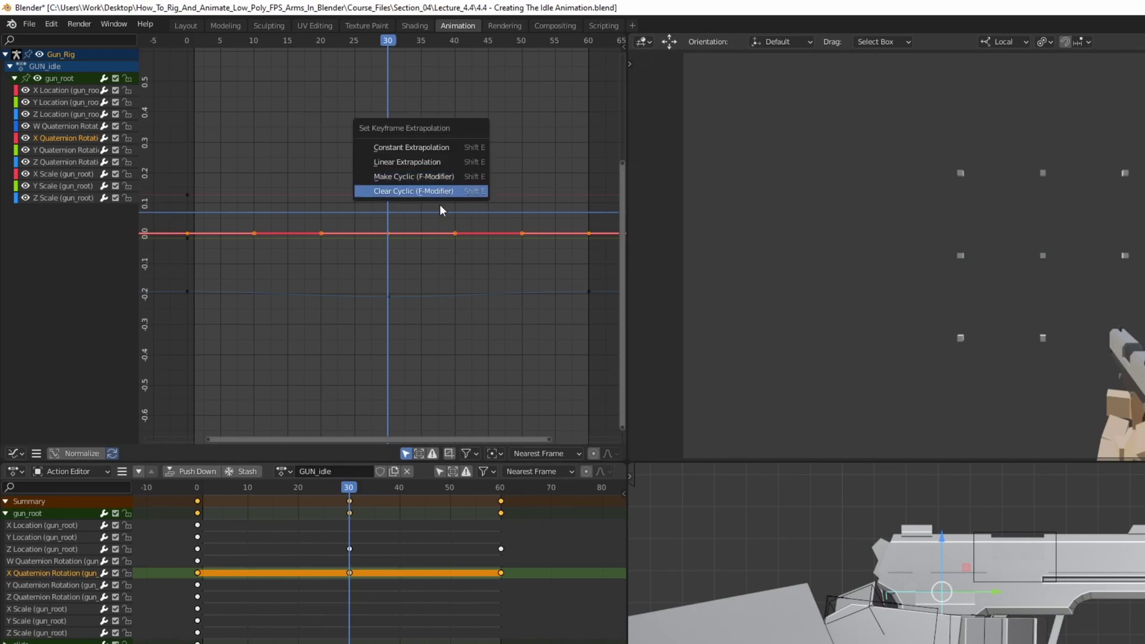
click(459, 176)
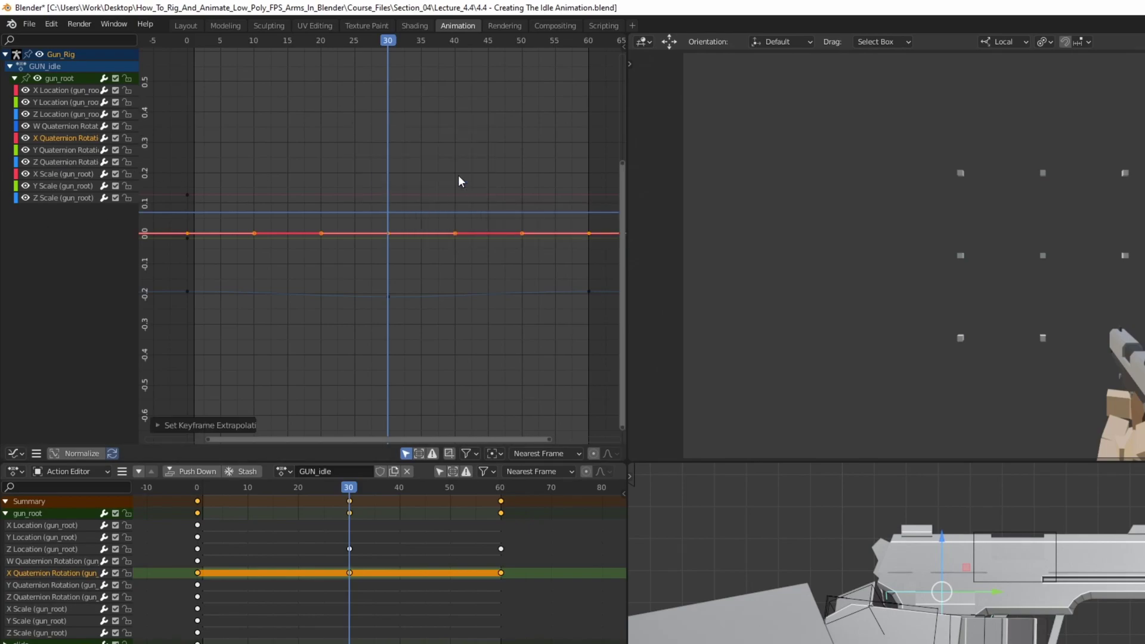
key(Home)
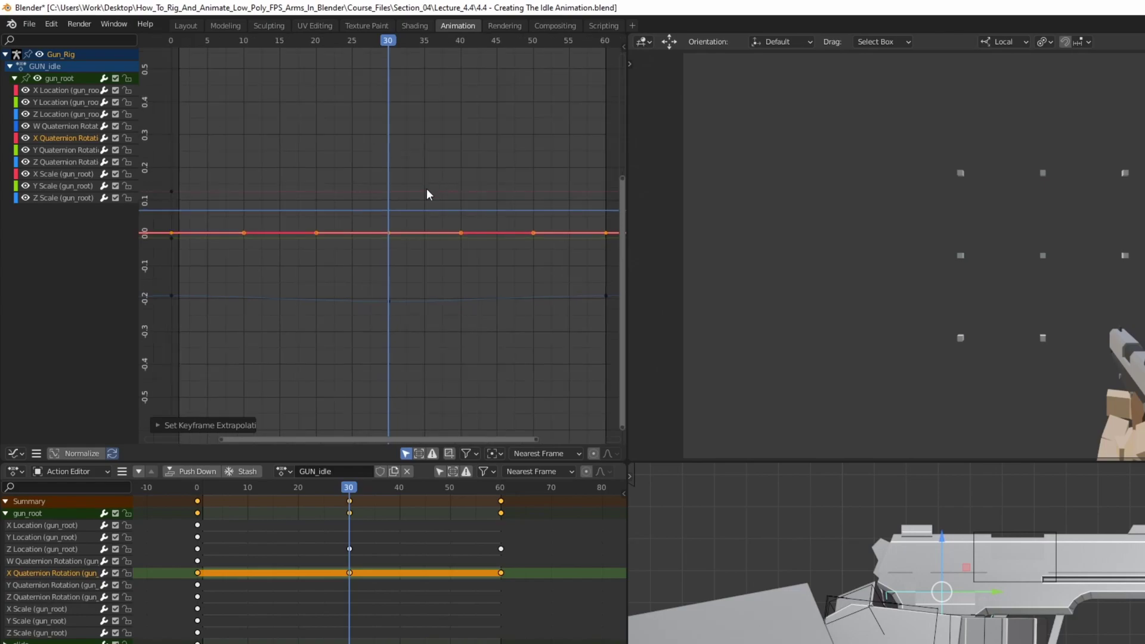
Lower the frame-30 rotation key vertically, then readjust the selected keys' height.
click(388, 234)
key(g)
key(y)
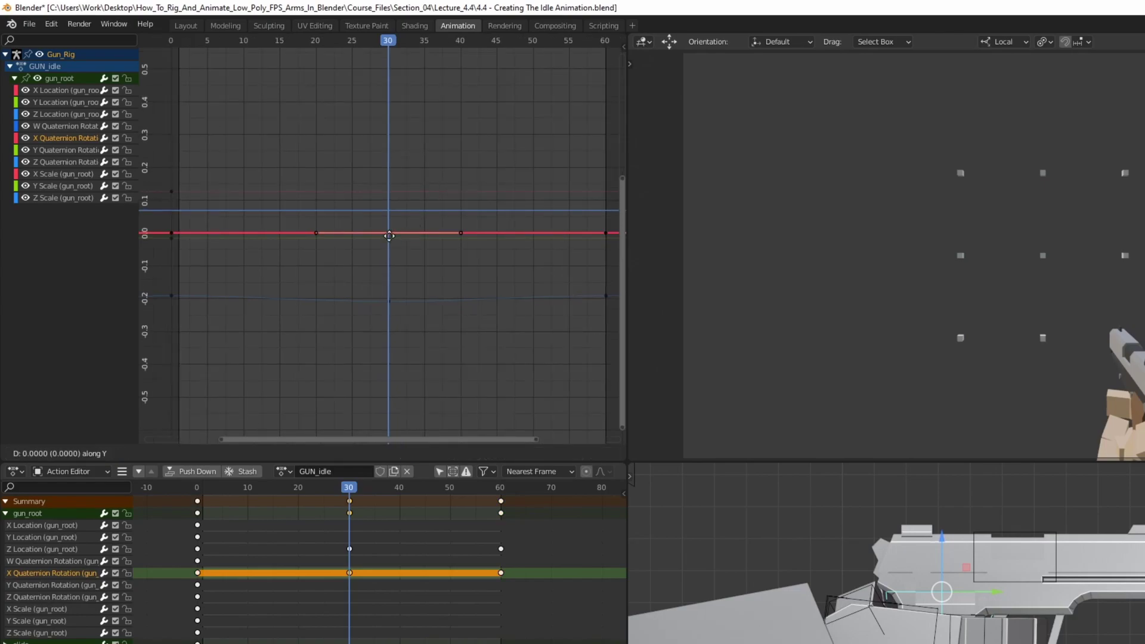
click(402, 367)
scroll(376, 284, down, 1)
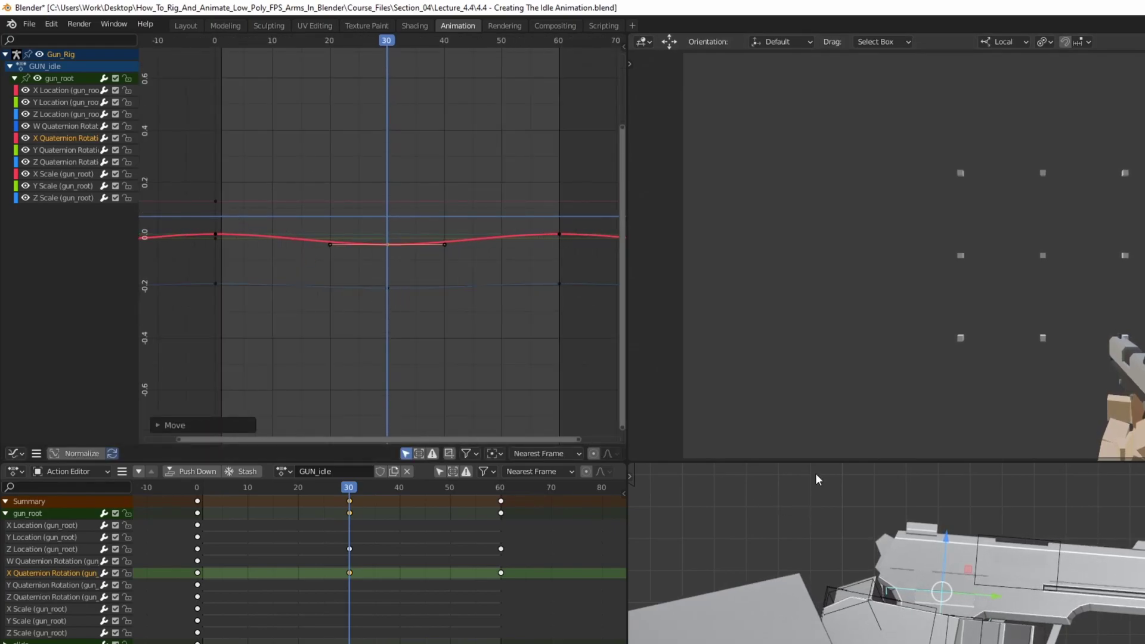
key(g)
key(y)
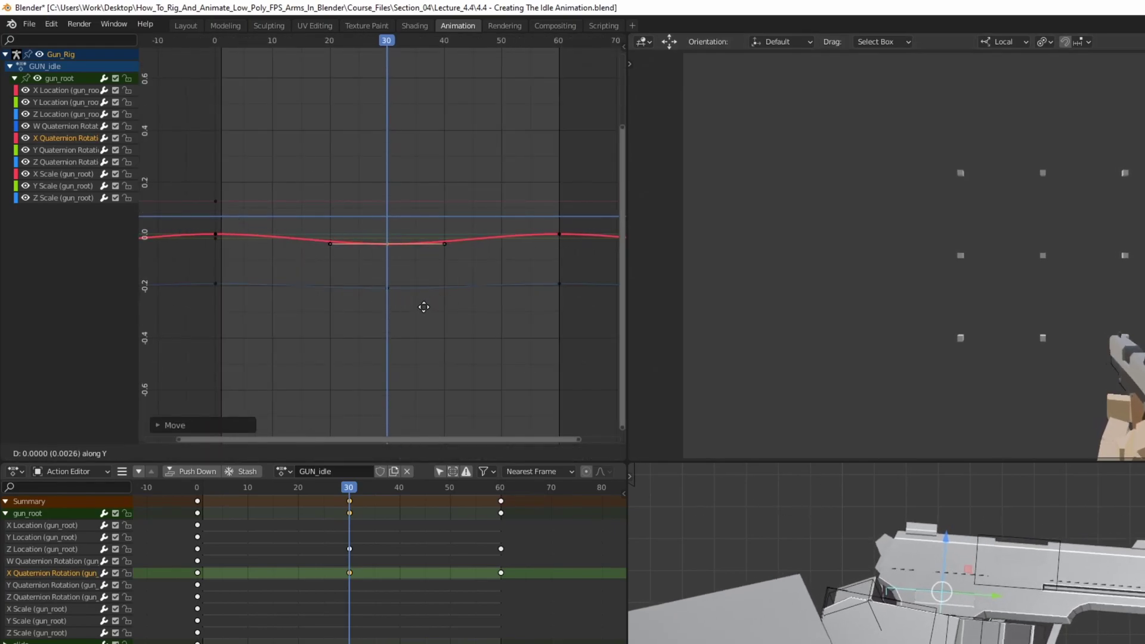
click(385, 271)
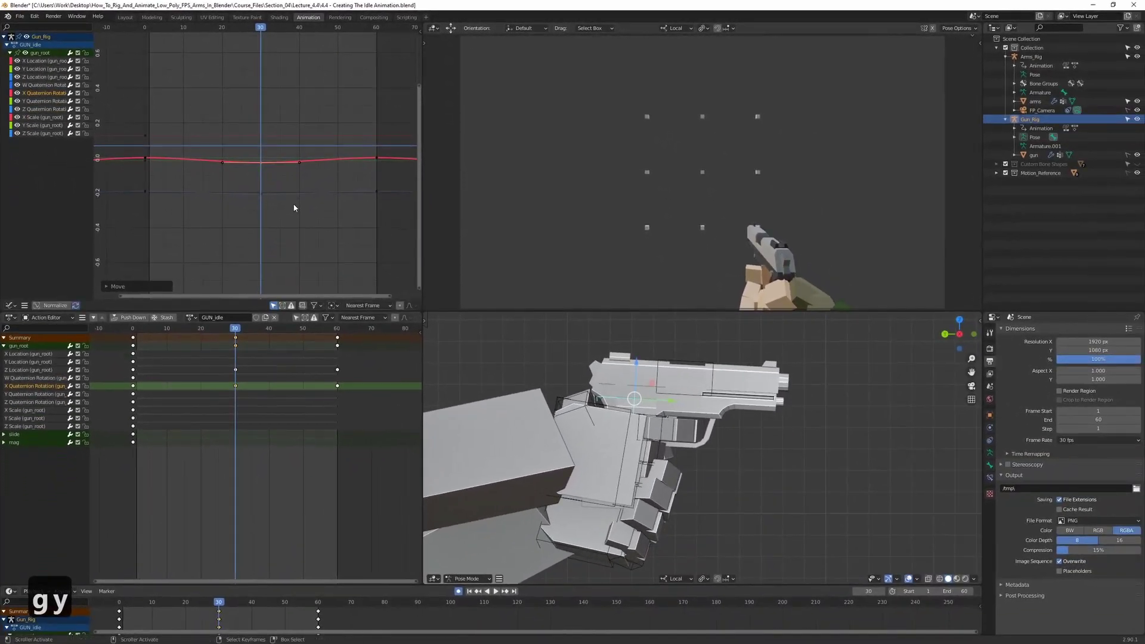
Undo the last key adjustments and play from the start to preview the loop.
key(ctrl+z)
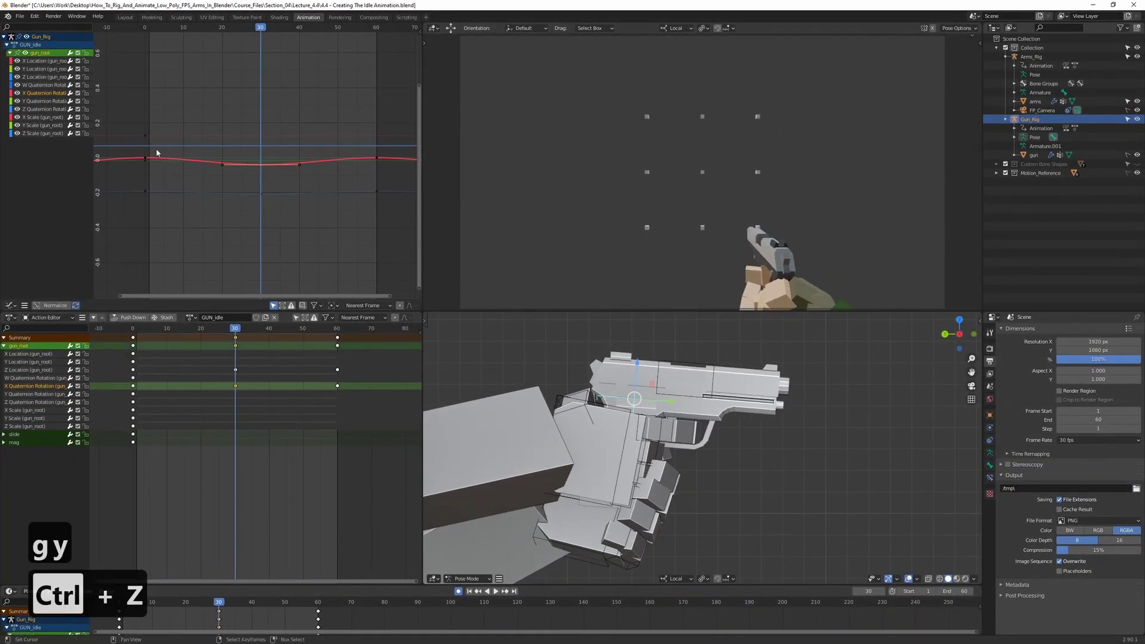
key(shift+Left)
key(space)
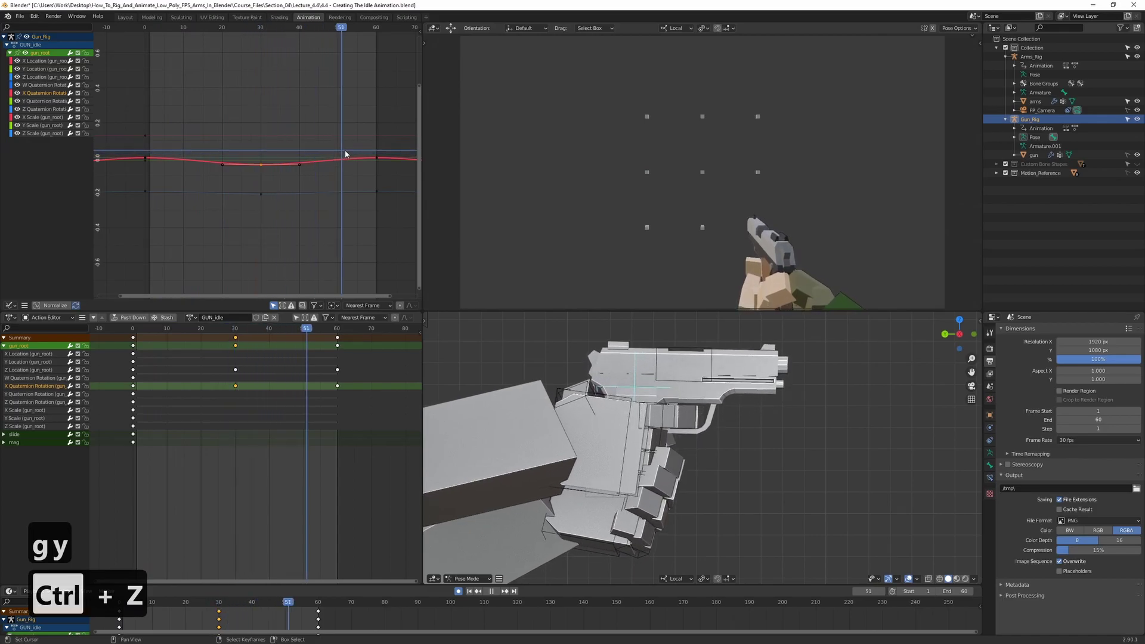
key(ctrl+z)
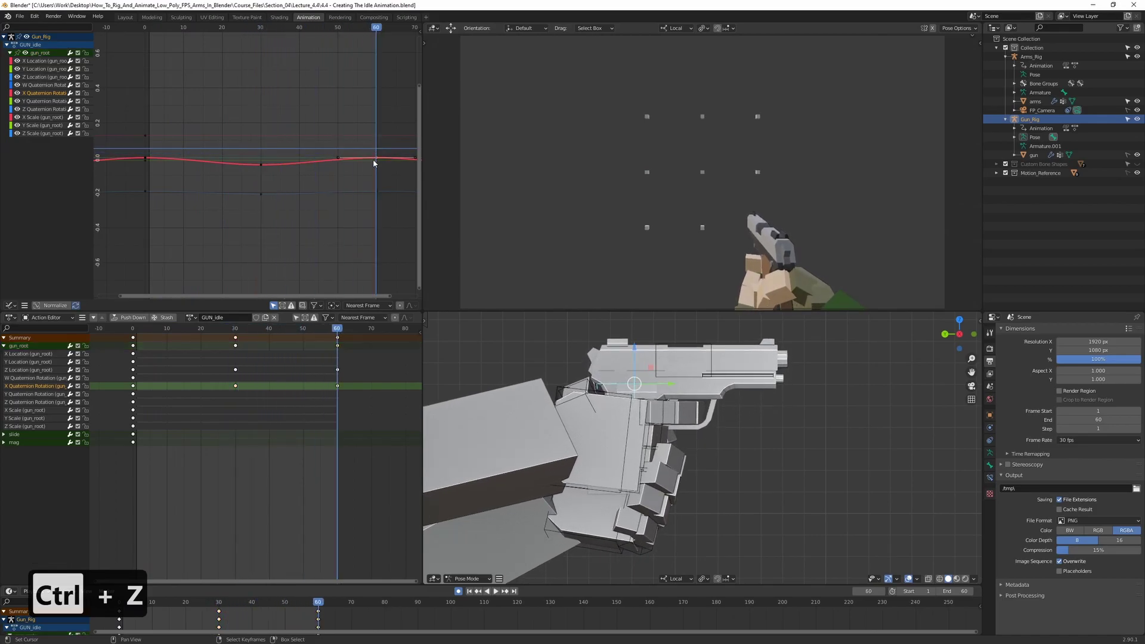
Raise the frame-0 X rotation key vertically and play the animation to check it.
click(146, 158)
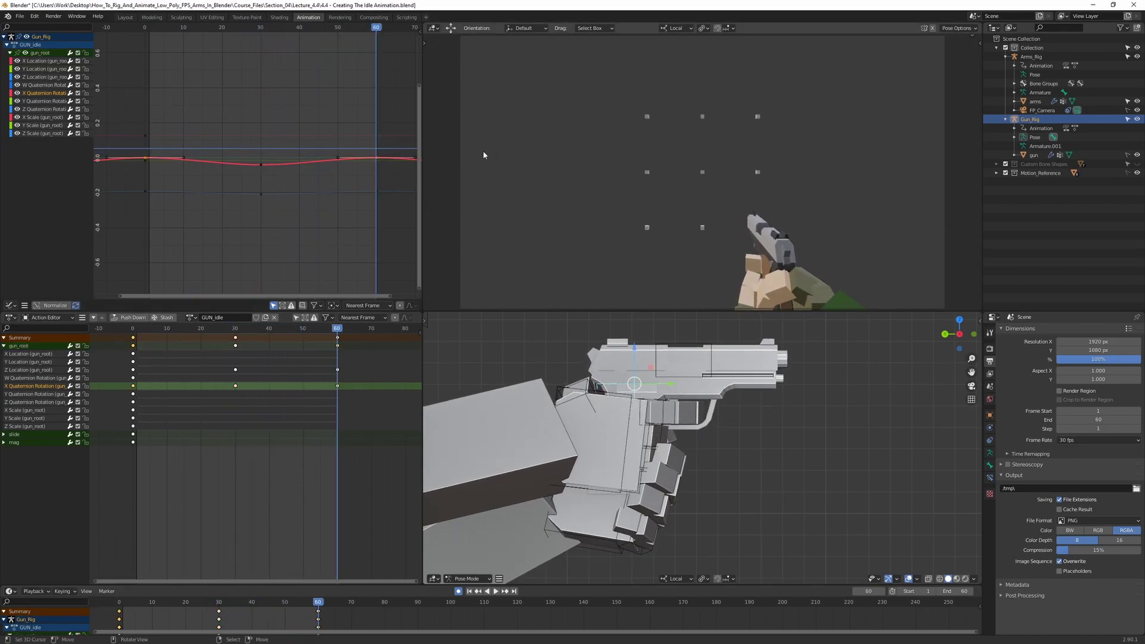
key(g)
key(y)
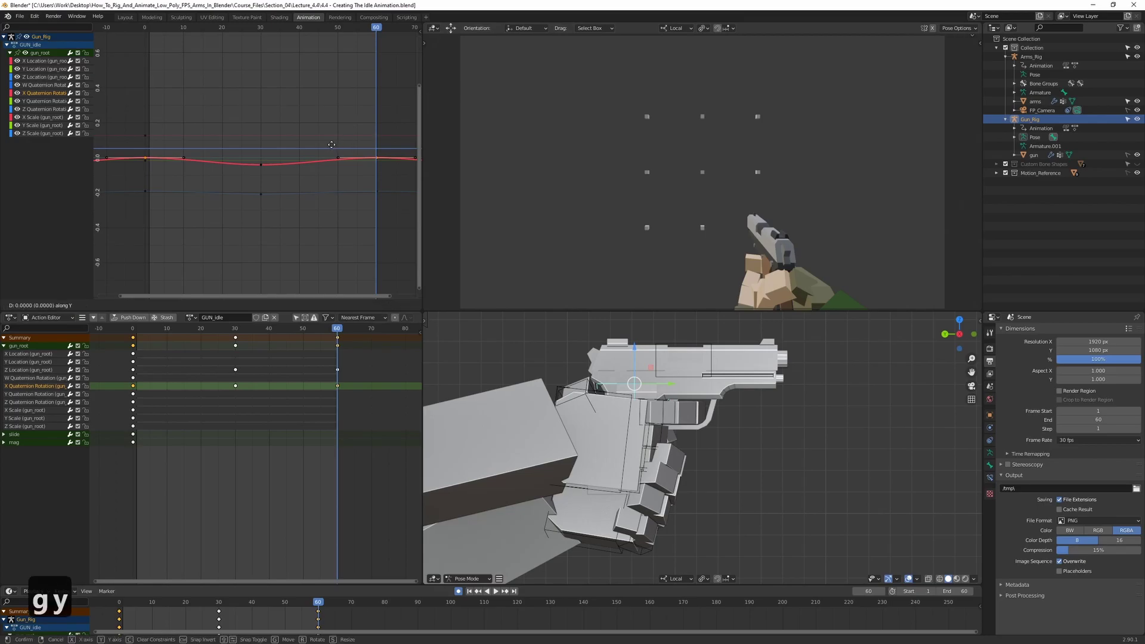
click(327, 93)
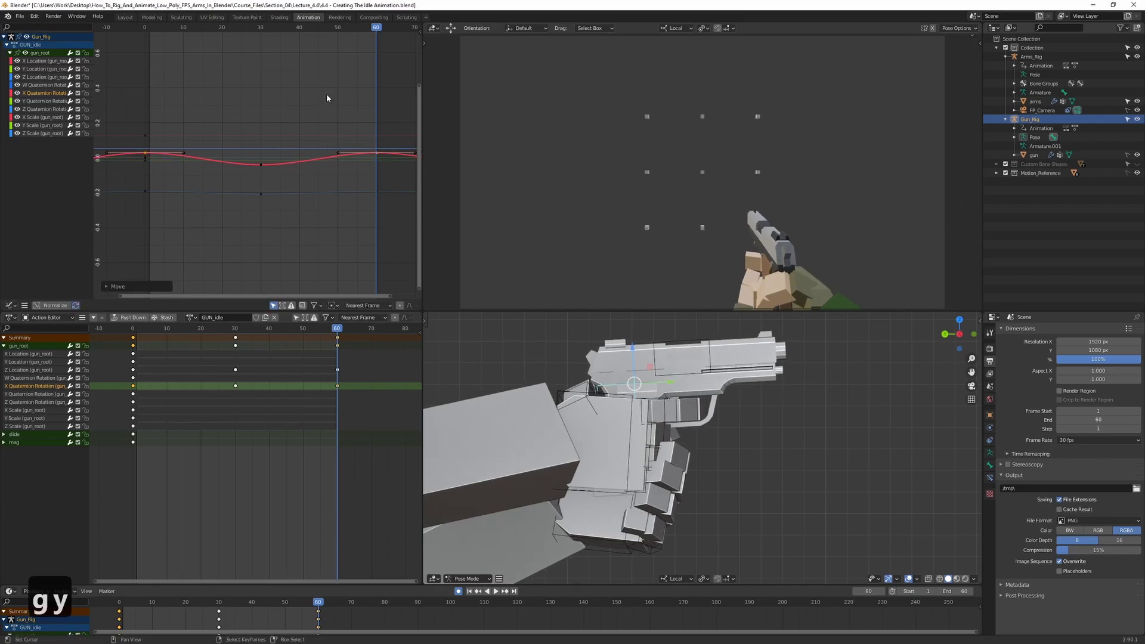
key(space)
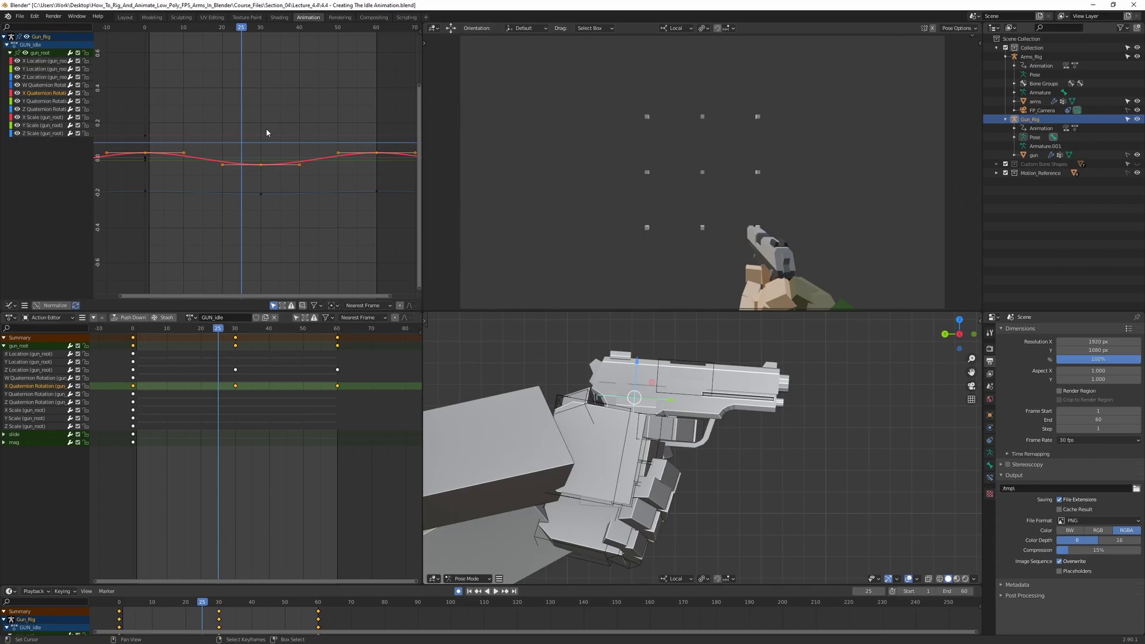
Shift the X rotation keys 15 frames later (about 14, then one more frame).
key(g)
key(x)
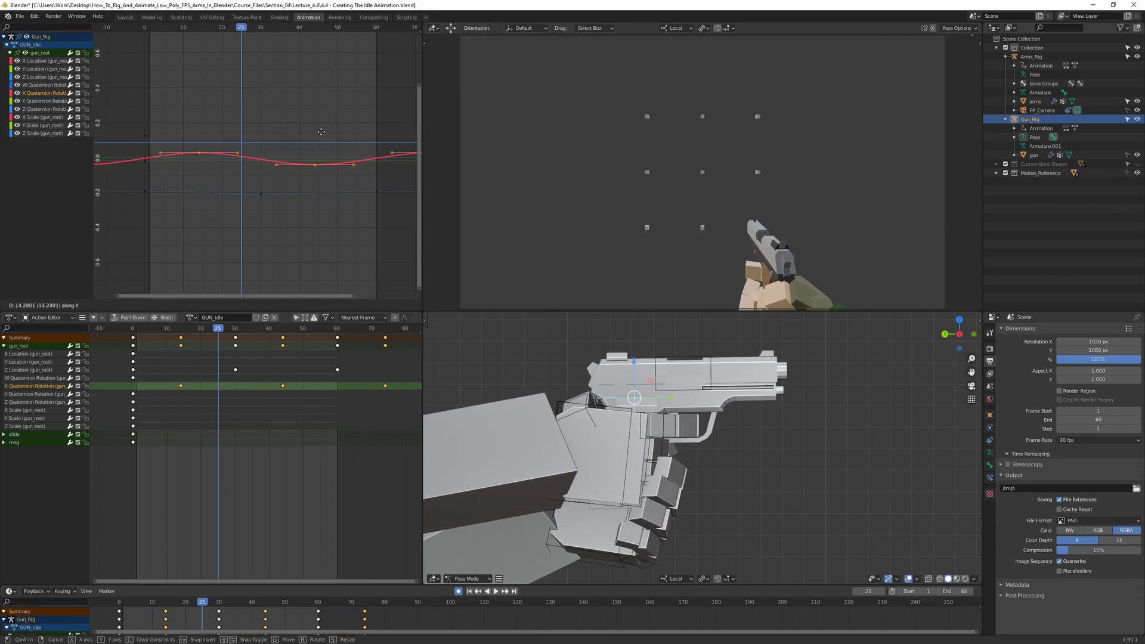
click(322, 132)
key(g)
key(x)
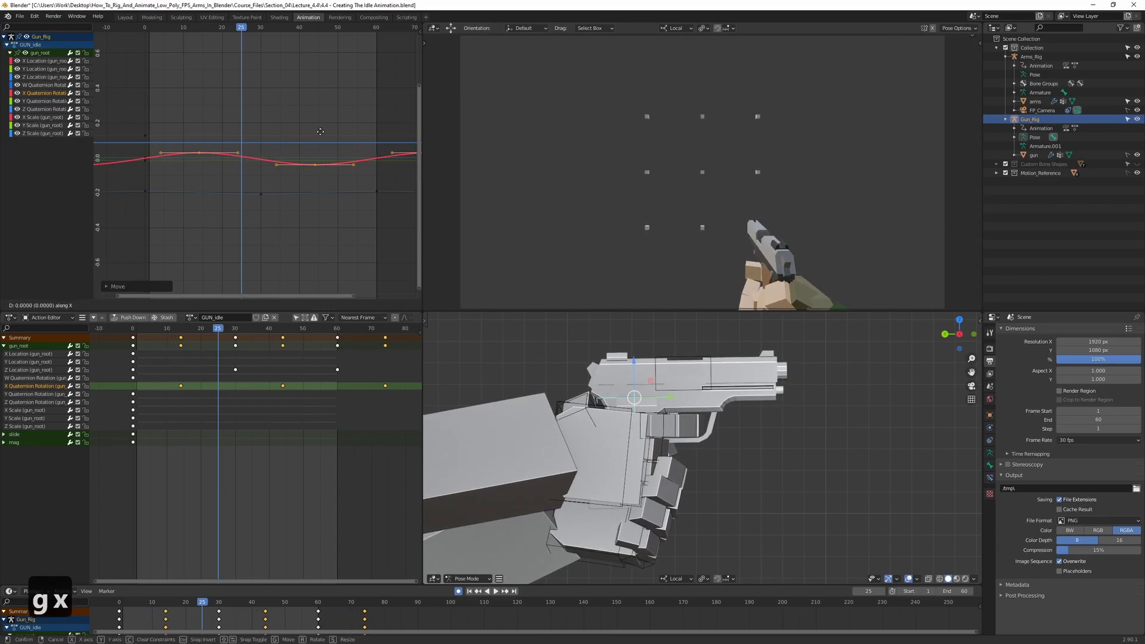
click(323, 136)
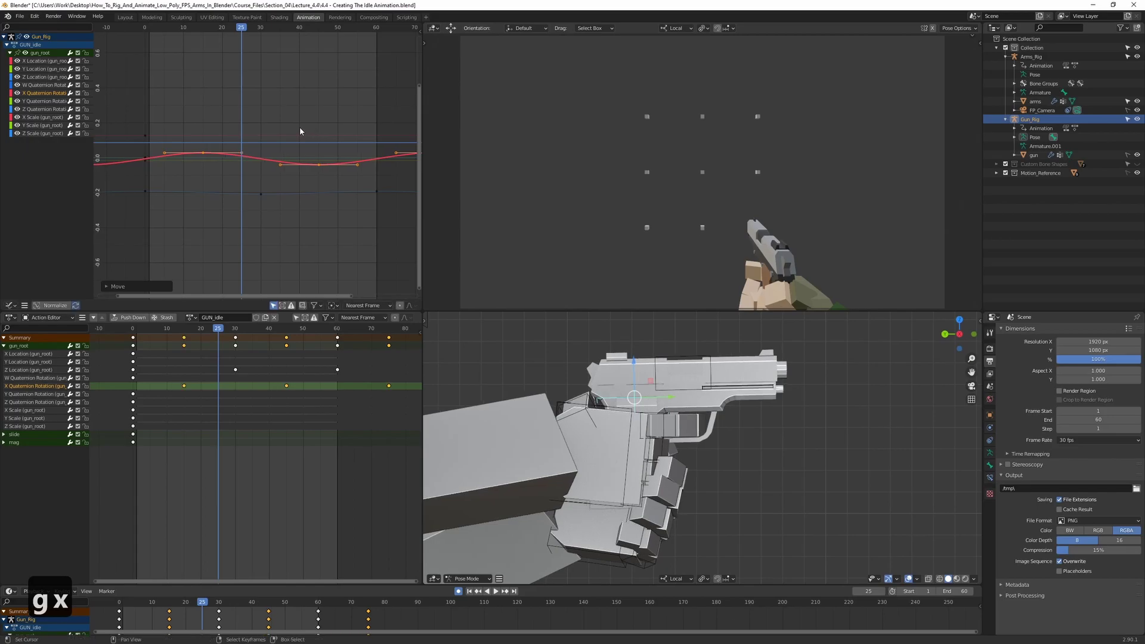
Widen the graph to show repeating waves and play the offset animation.
scroll(286, 127, down, 4)
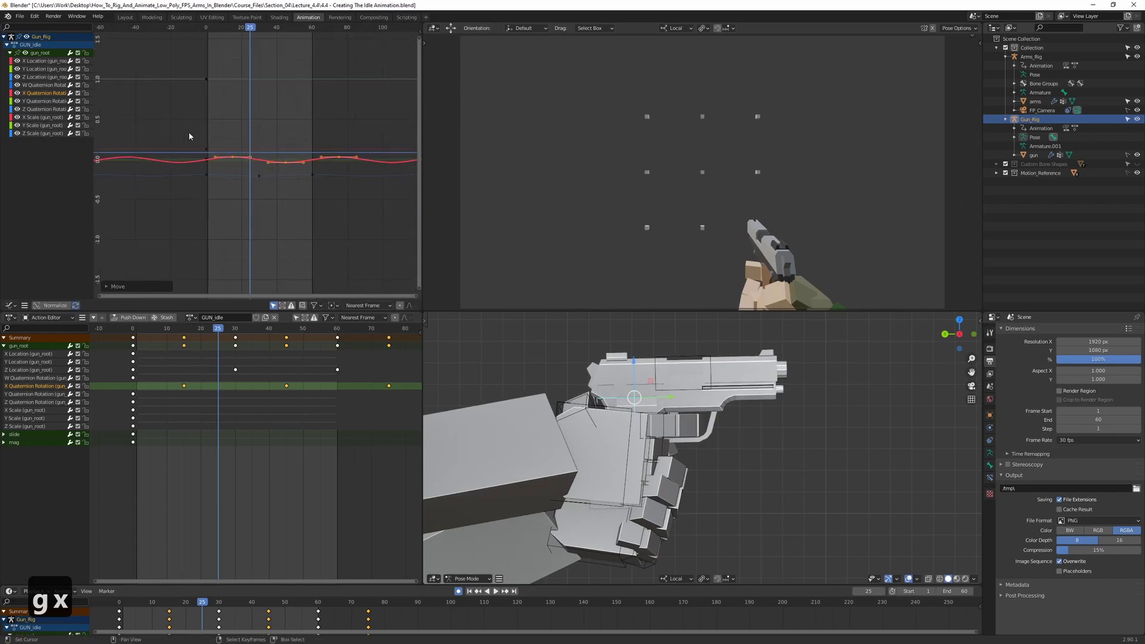
ctrl+middle_drag(341, 135, 295, 143)
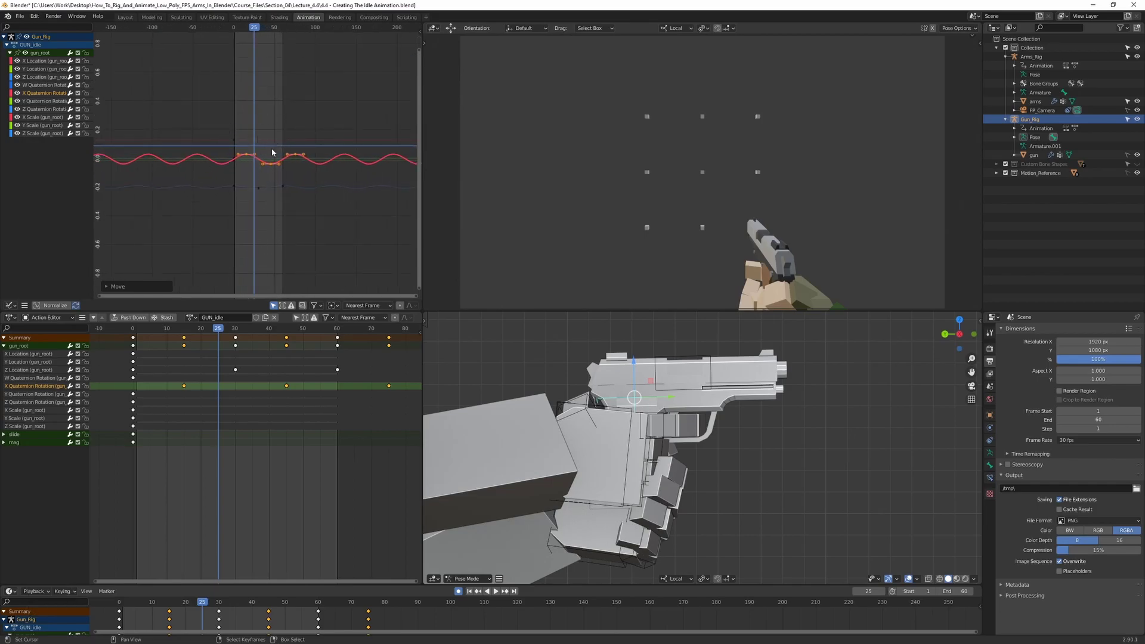
mouse_move(304, 153)
ctrl+middle_down()
mouse_move(322, 171)
mouse_move(310, 175)
ctrl+middle_up()
key(space)
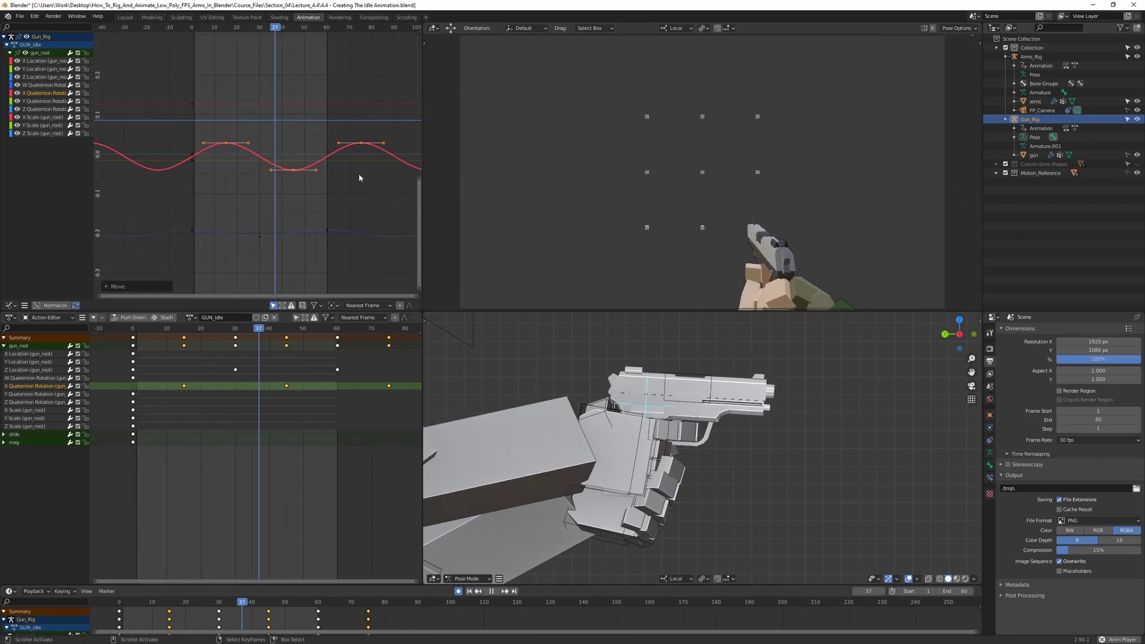
scroll(359, 173, up, 2)
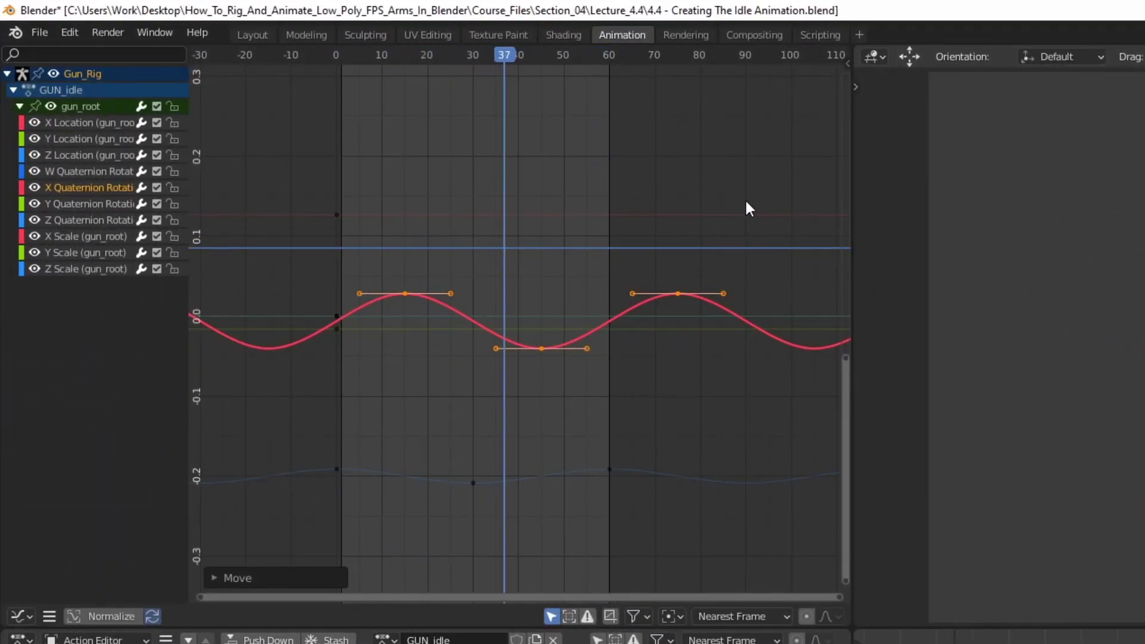
Scale the rotation keys vertically to about 0.79 and play to preview the sway.
key(s)
key(y)
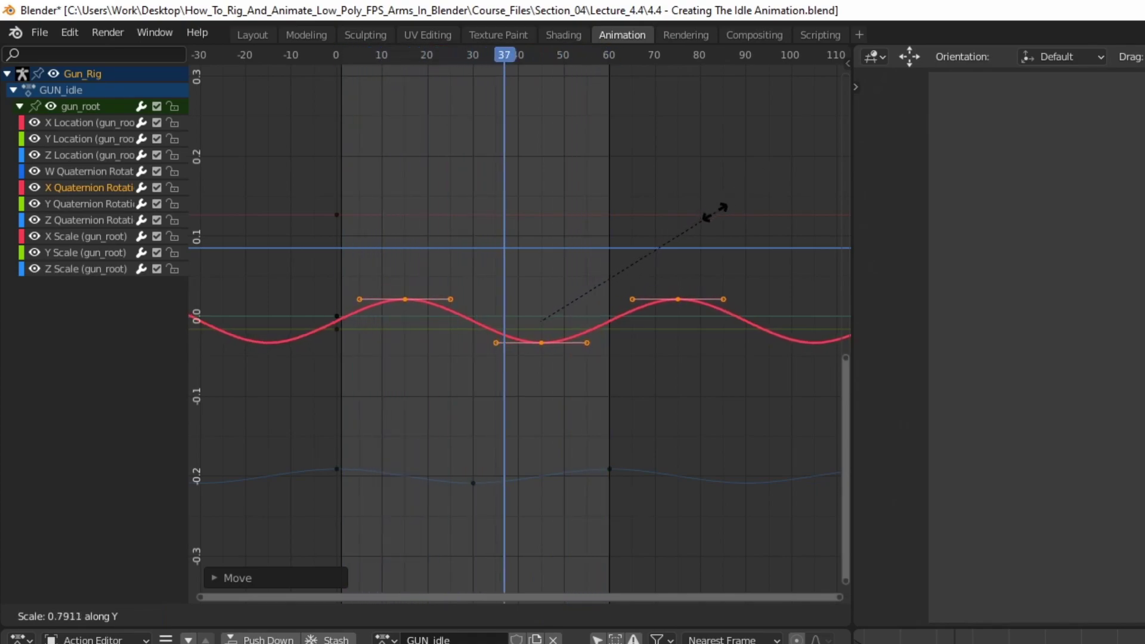
click(675, 247)
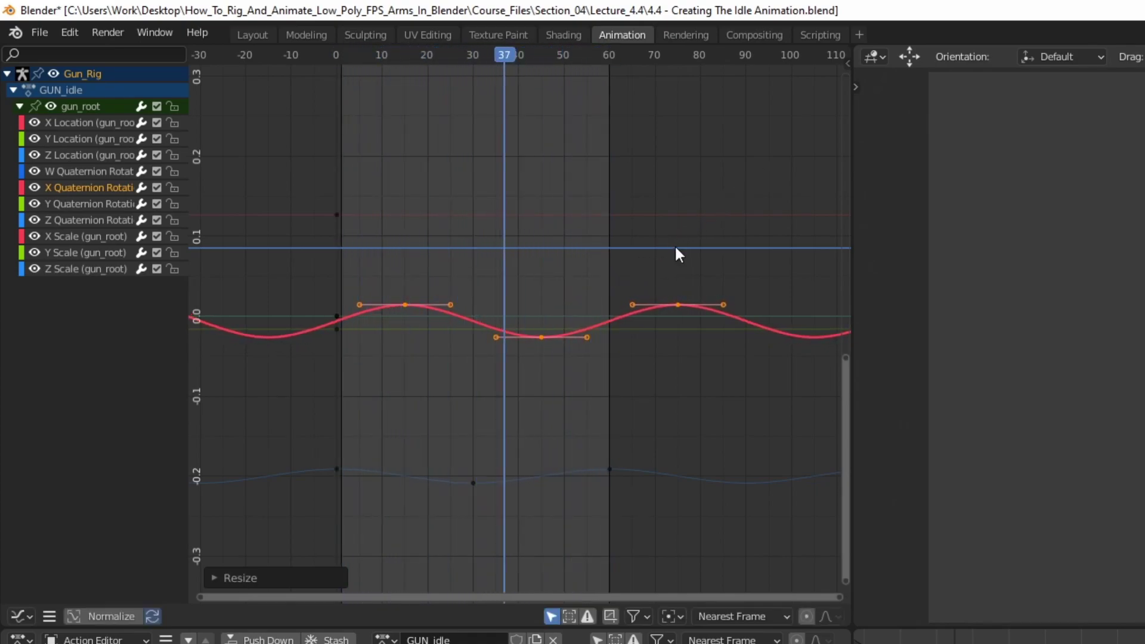
key(space)
Scale the rotation keys vertically again to about 0.86 and view the cyclic curves.
key(s)
key(y)
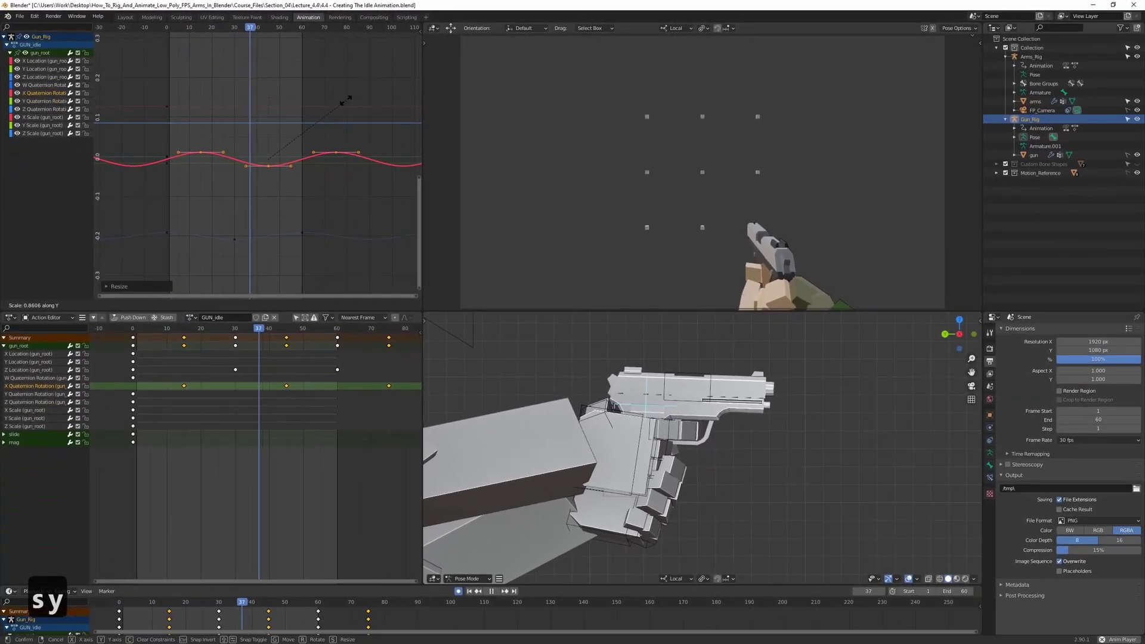
click(345, 101)
ctrl+middle_drag(338, 110, 301, 171)
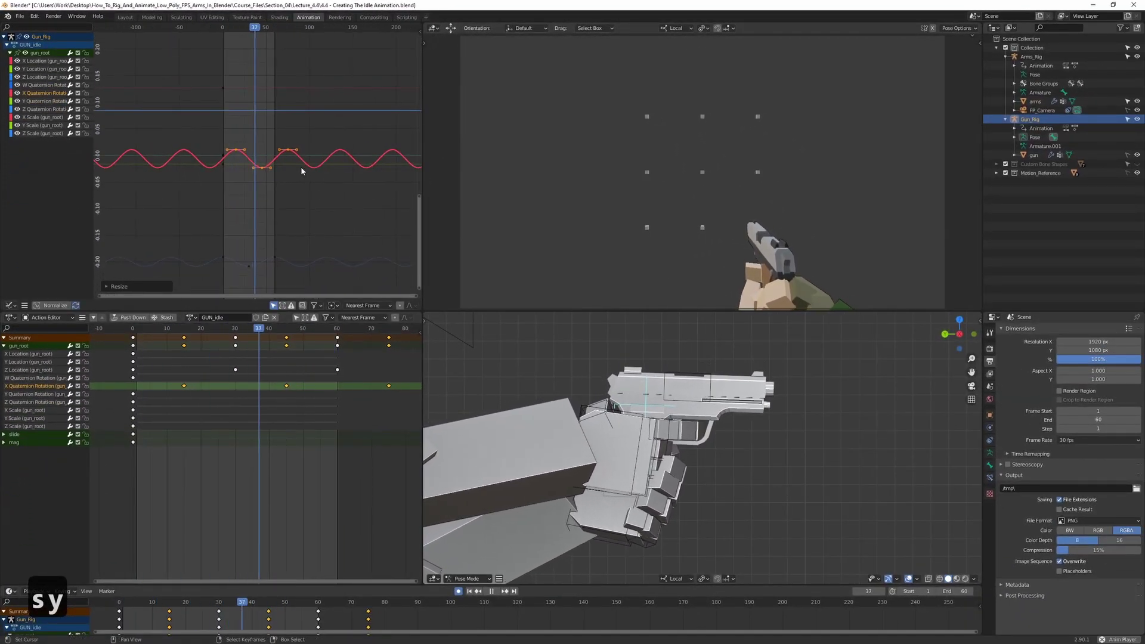
scroll(301, 172, up, 6)
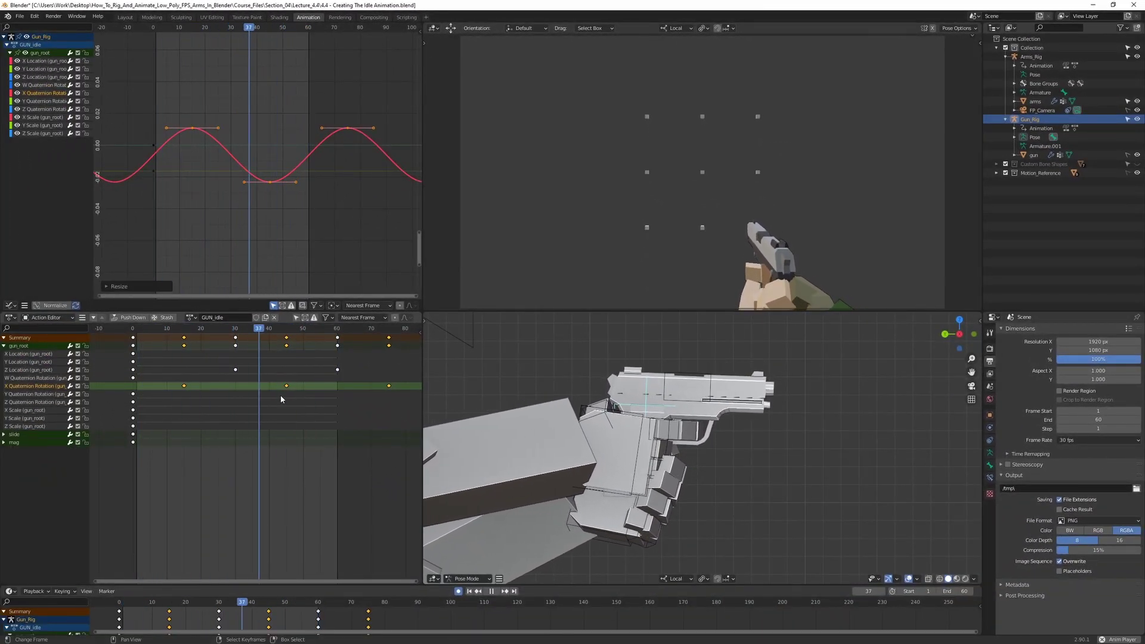
Stop playback at frame 24 and give GUN_idle a fake user, keeping it active.
key(space)
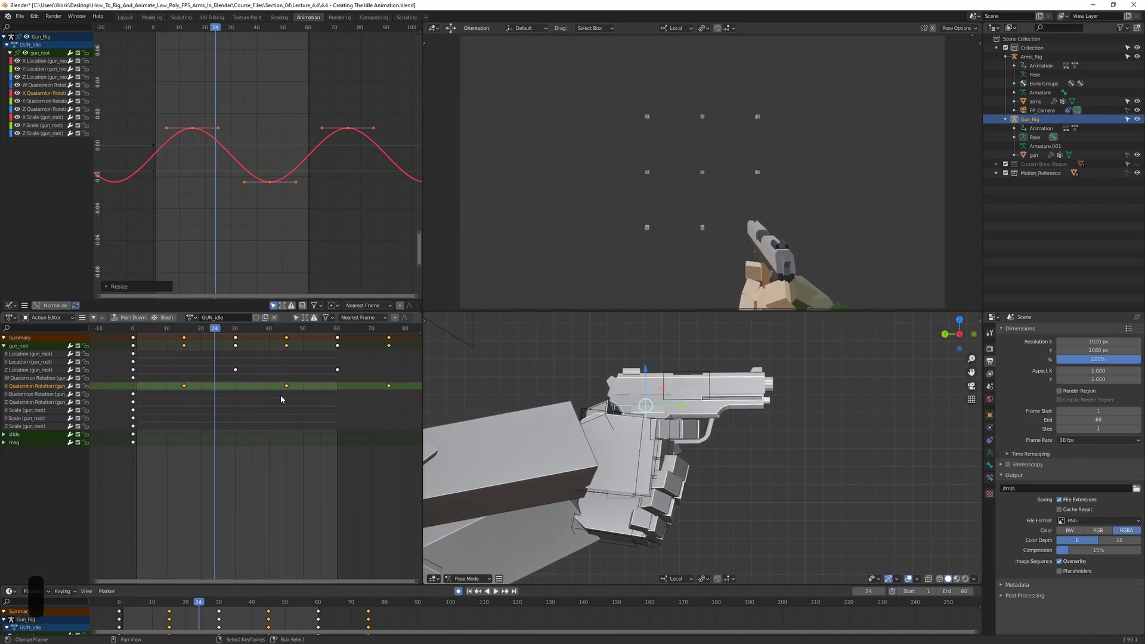
click(256, 319)
click(191, 317)
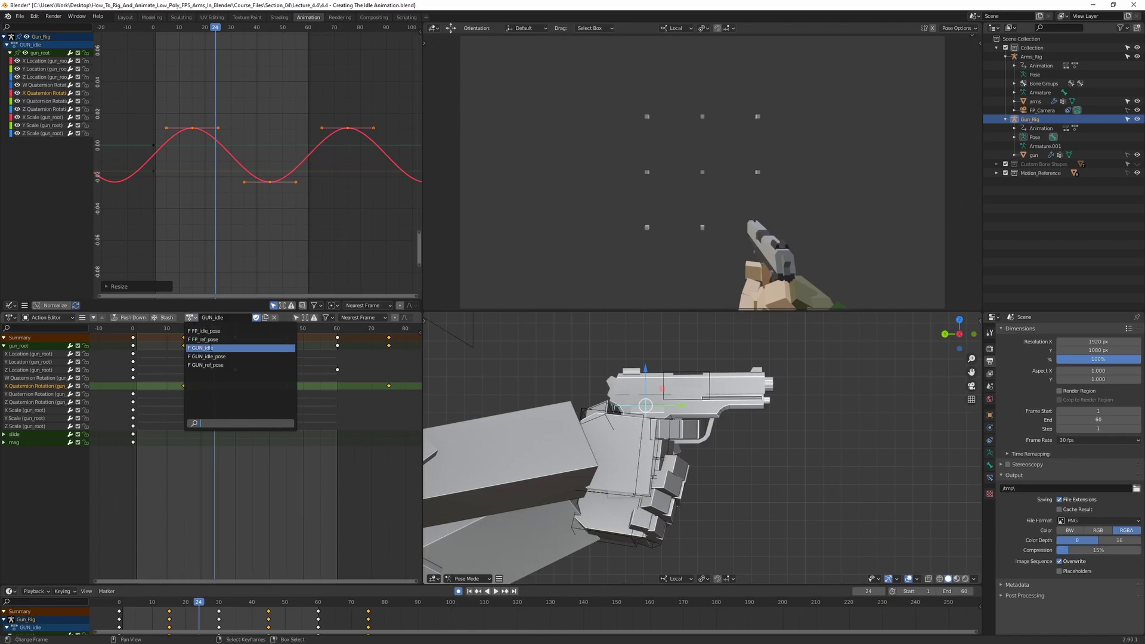
click(219, 348)
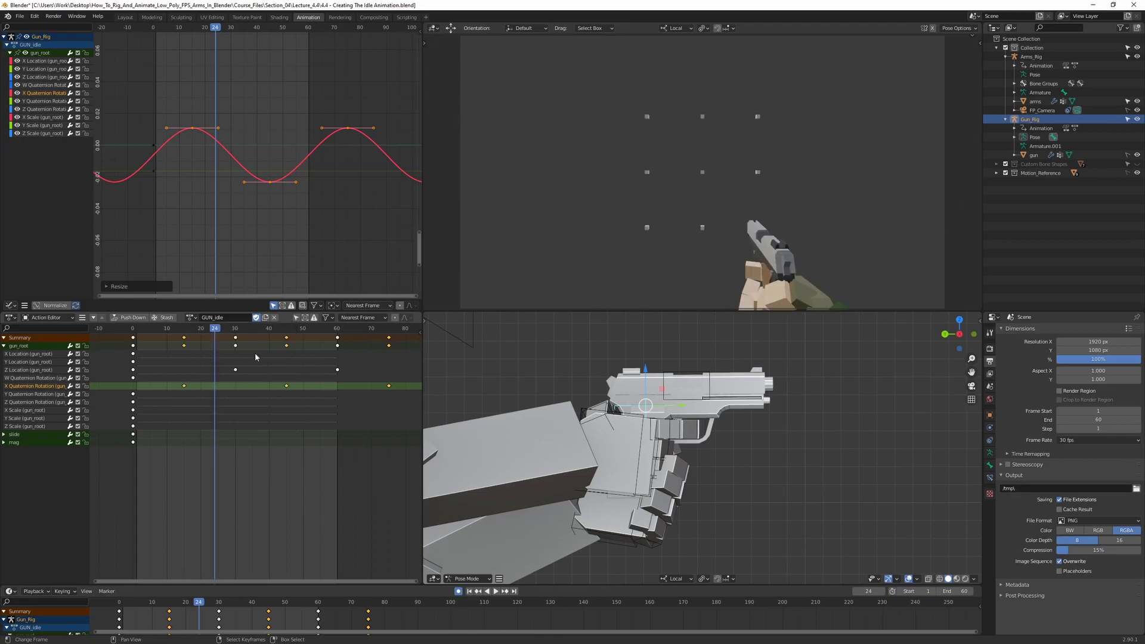